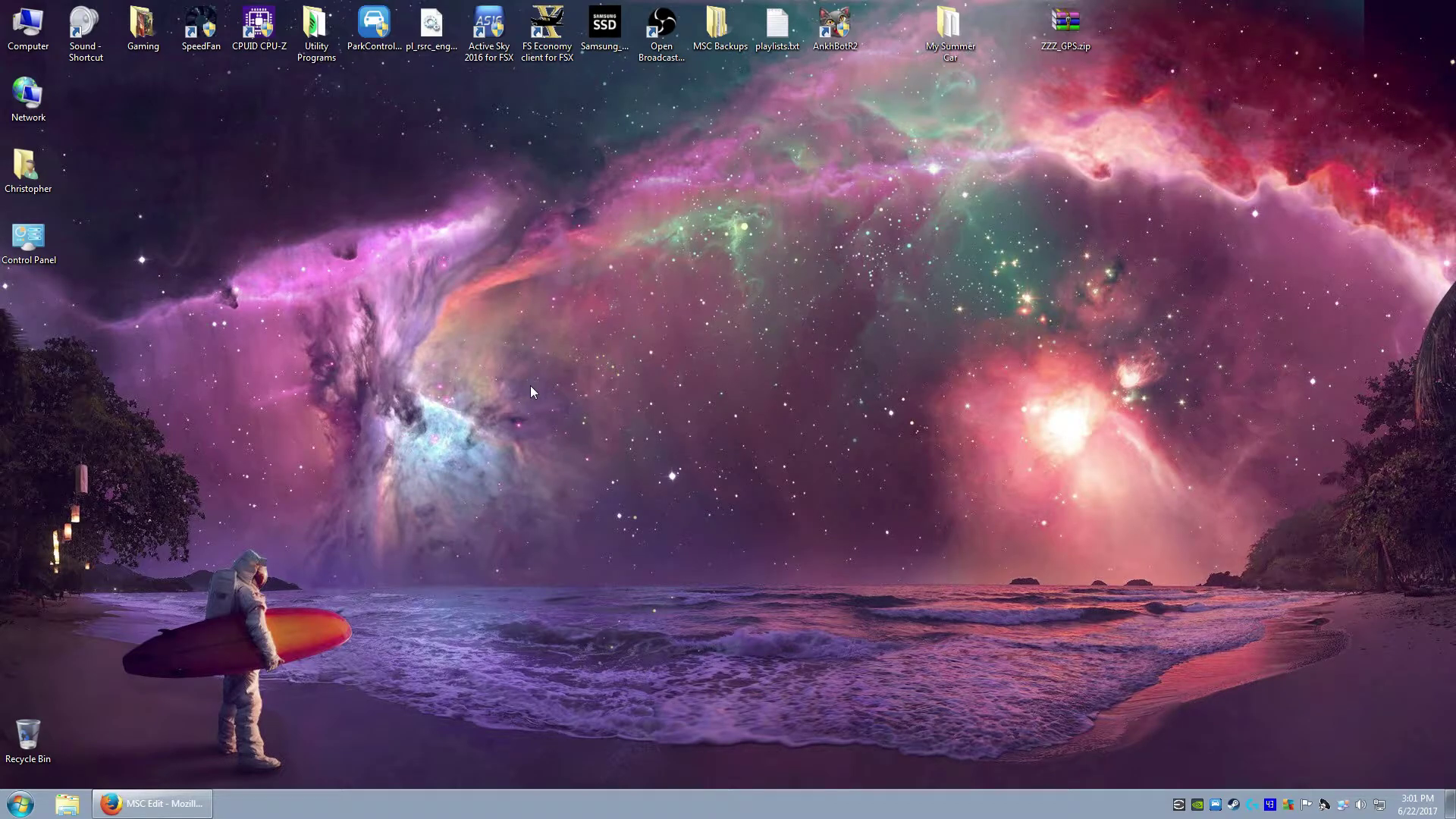
- Open the user folder from the desktop, maximize its window, then close it
click(34, 177)
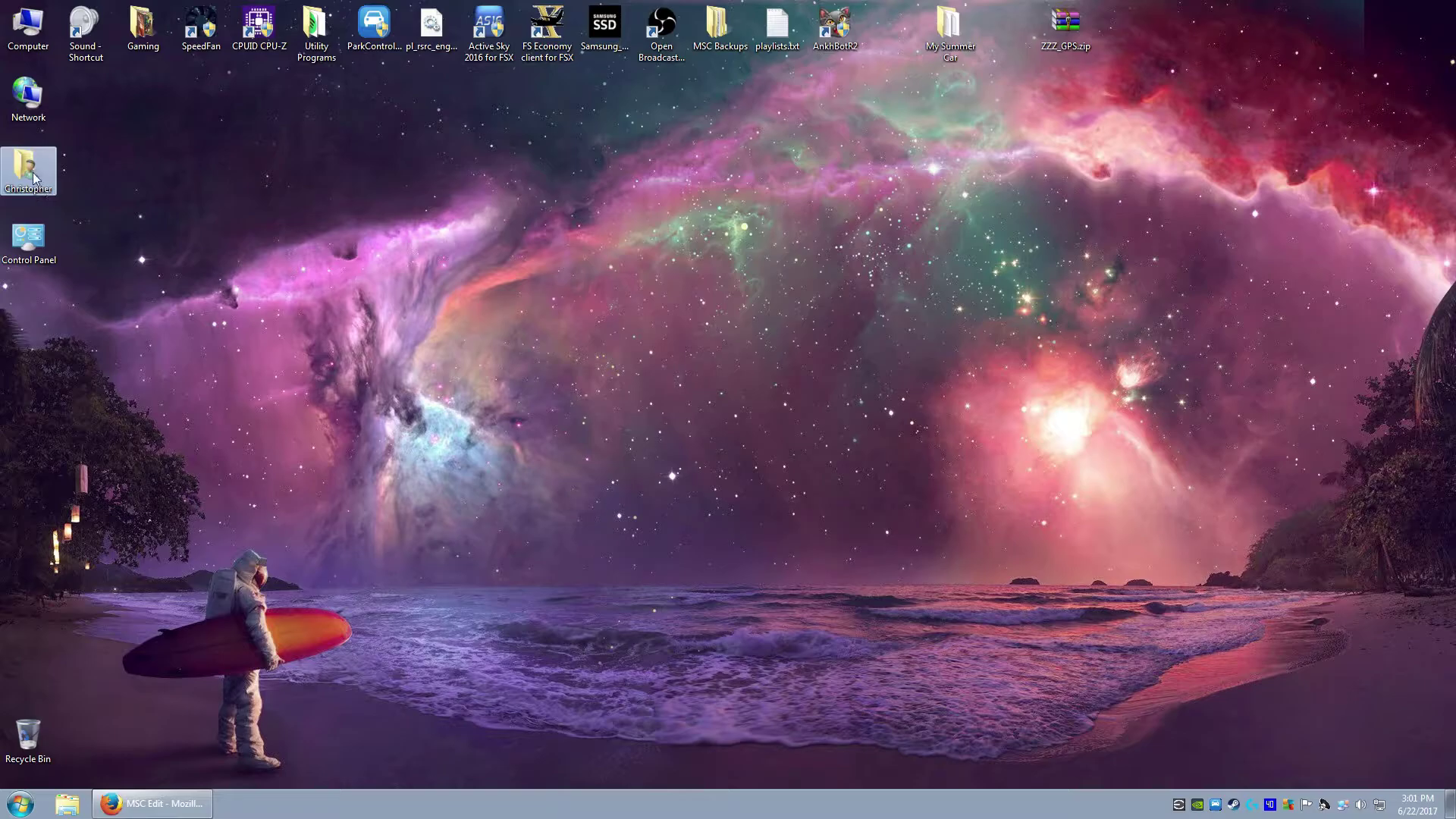
double_click(33, 178)
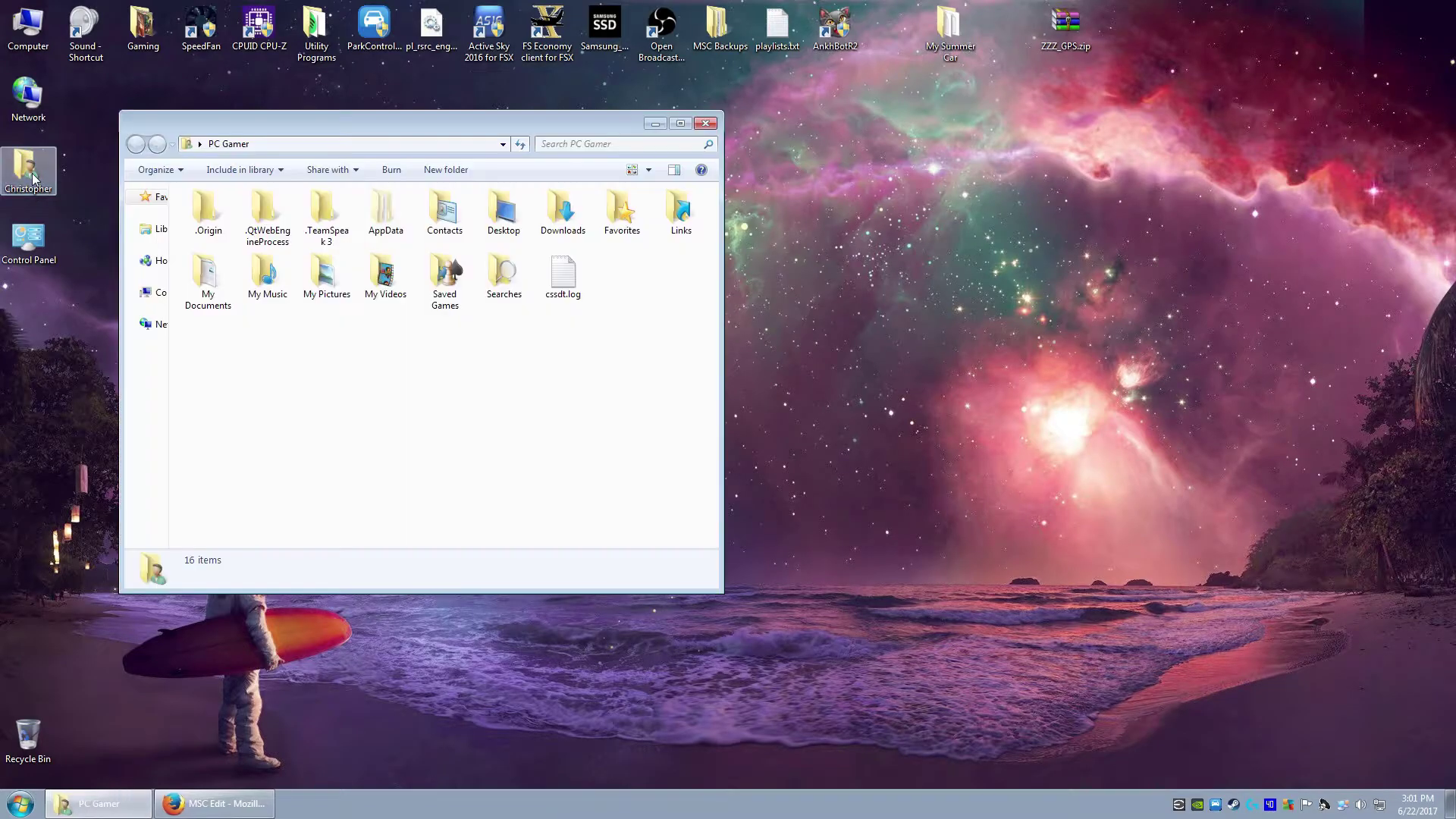
double_click(396, 126)
click(262, 125)
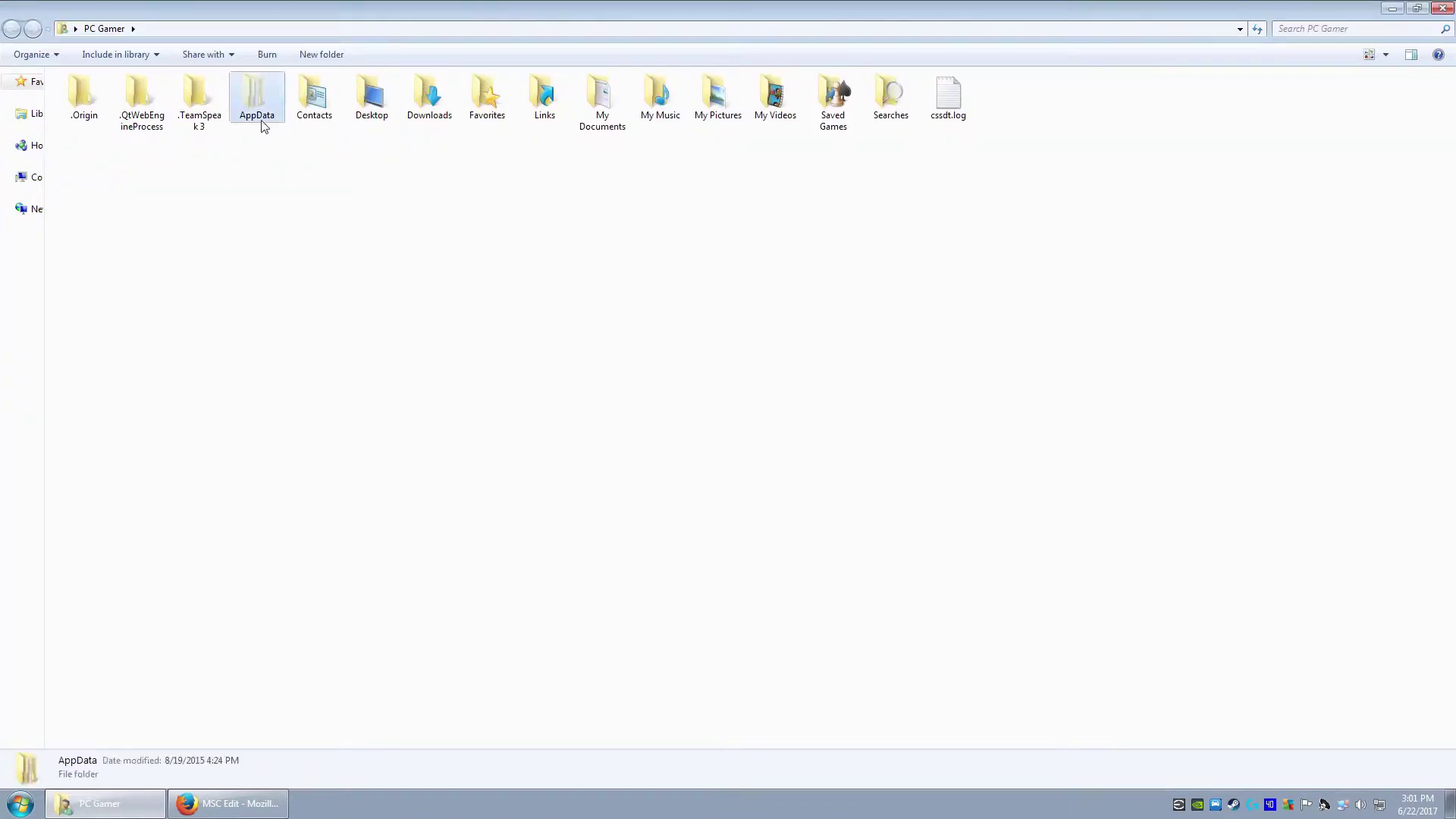
click(1315, 220)
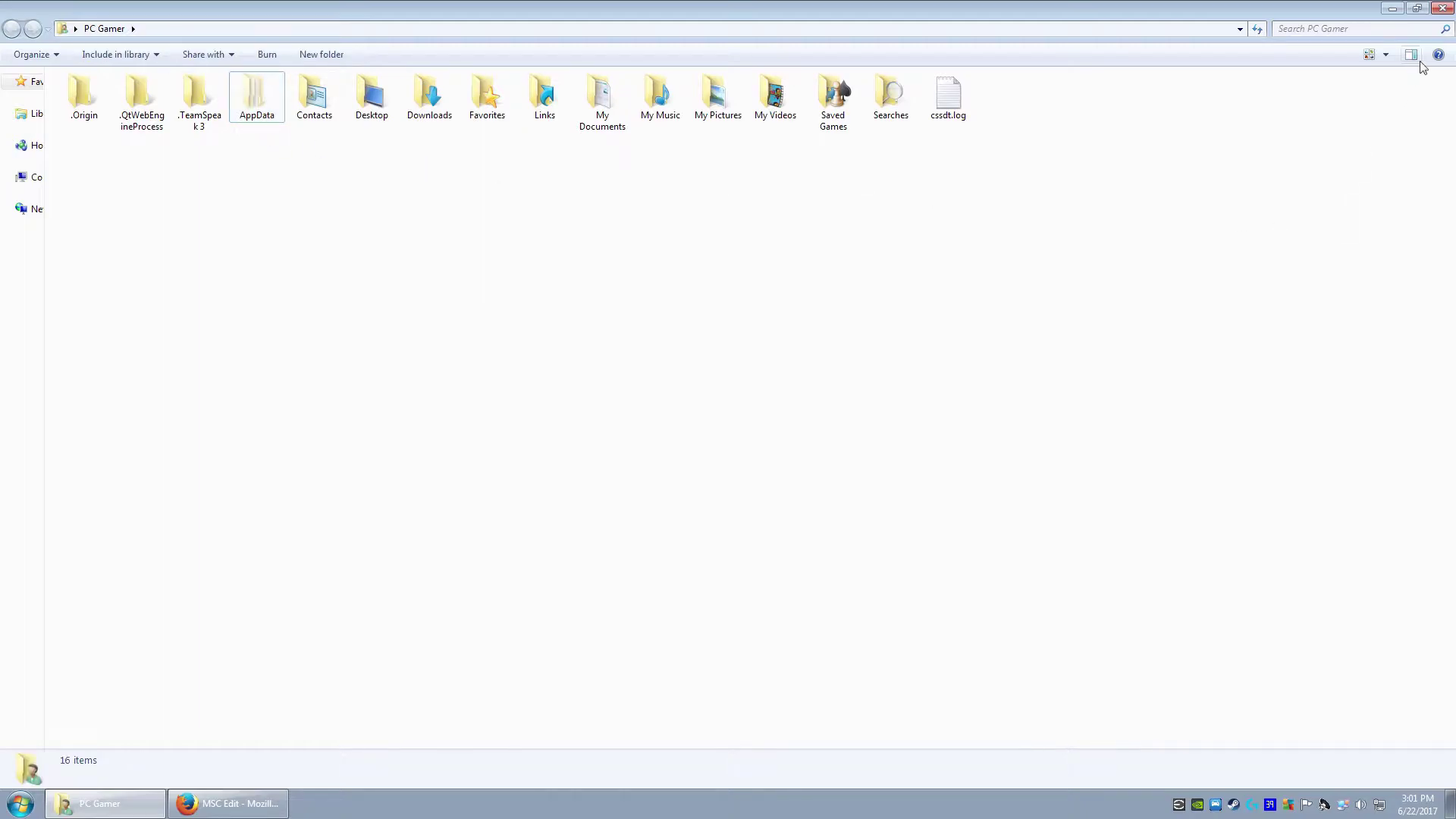
click(1442, 9)
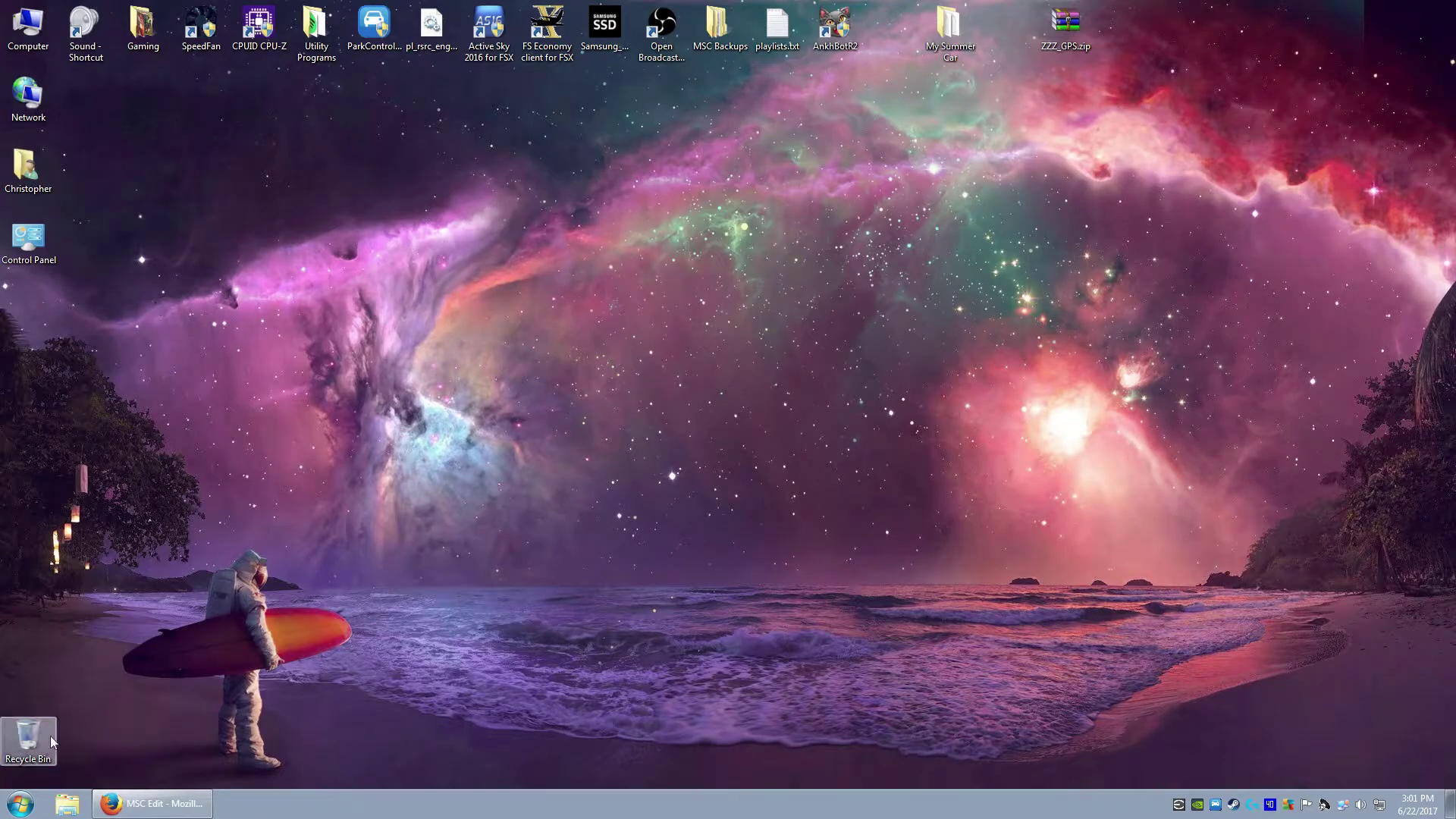
- Reopen the personal user folder from the Start menu
click(20, 803)
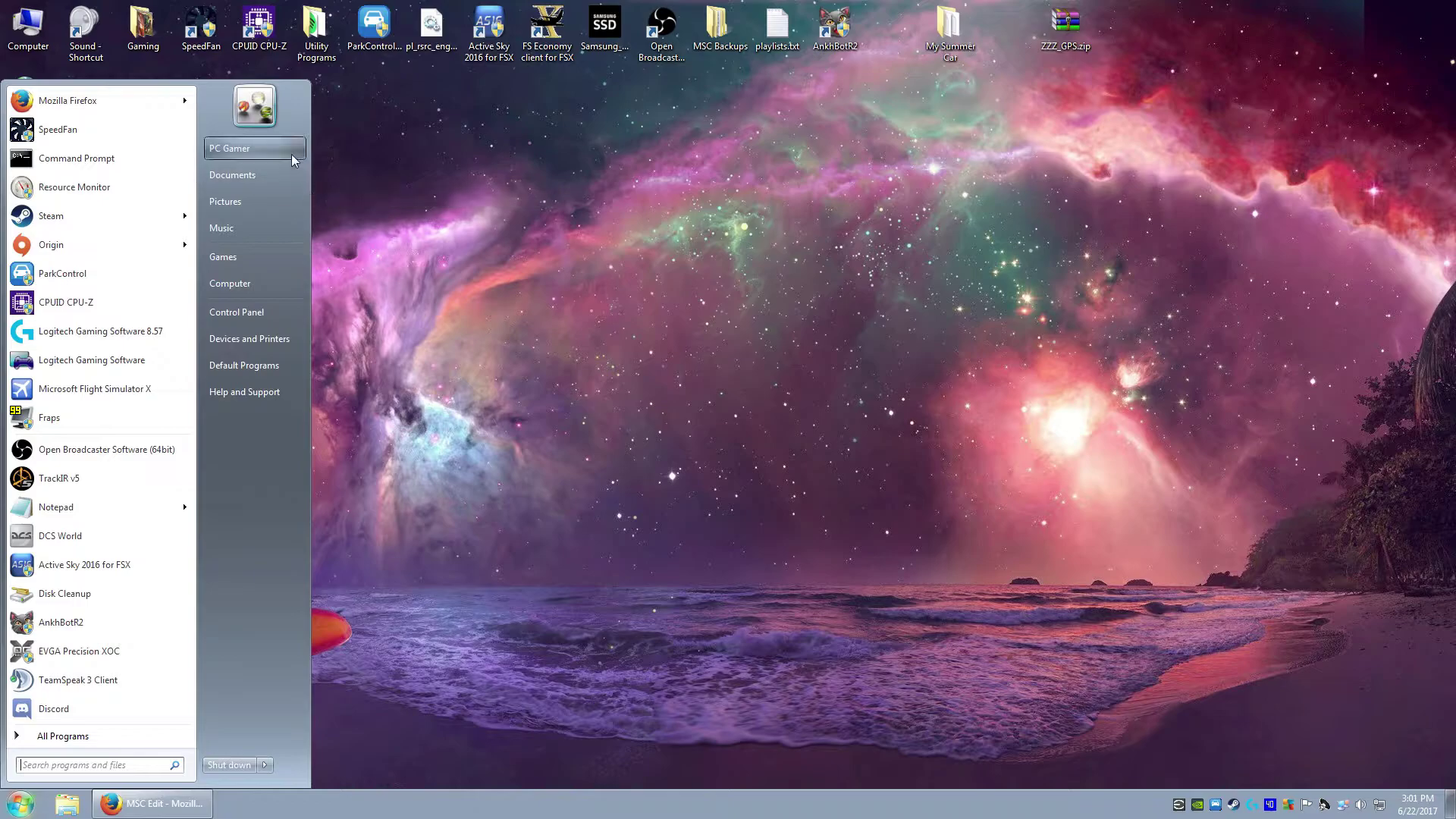
key(Escape)
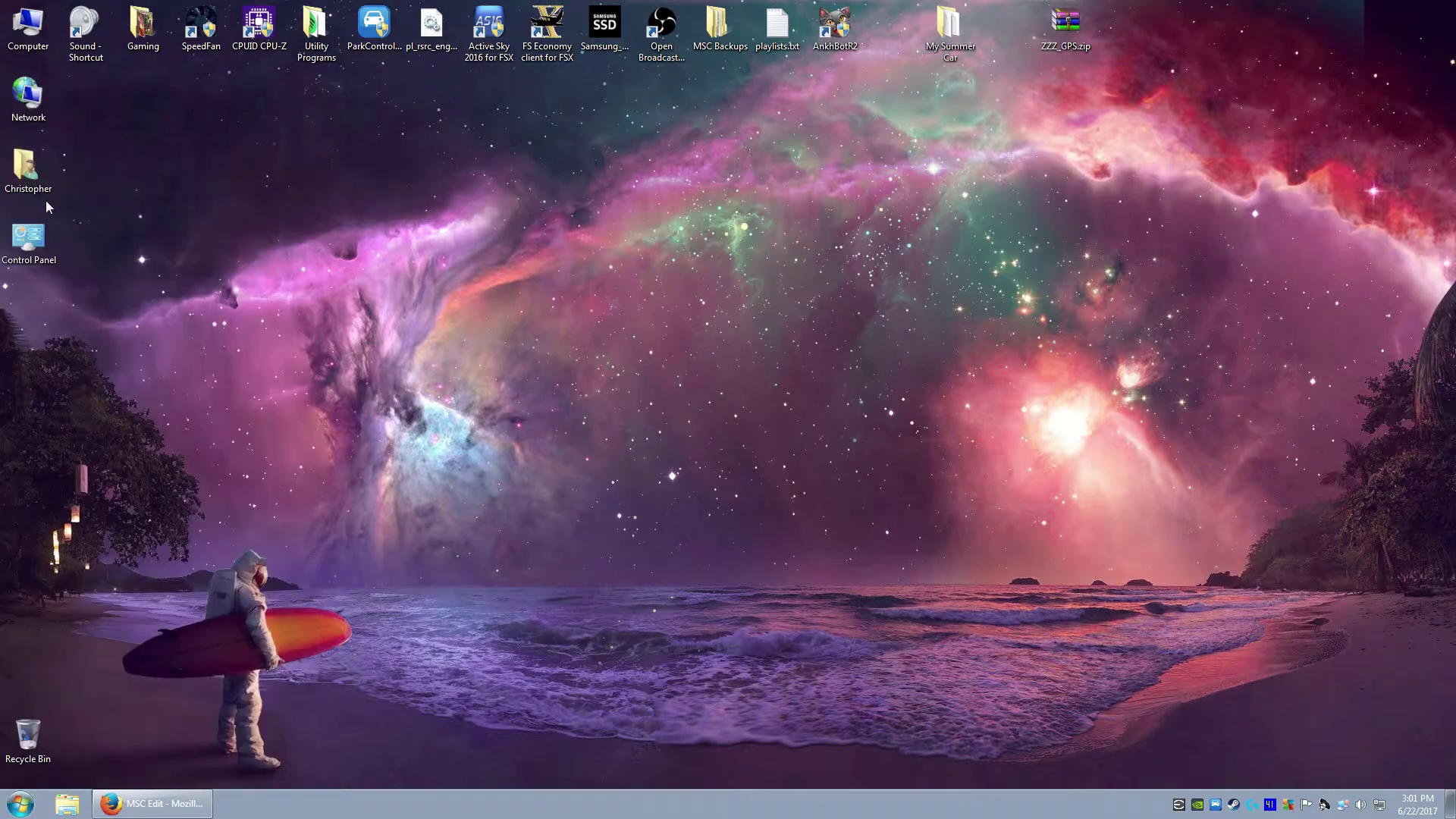
click(21, 803)
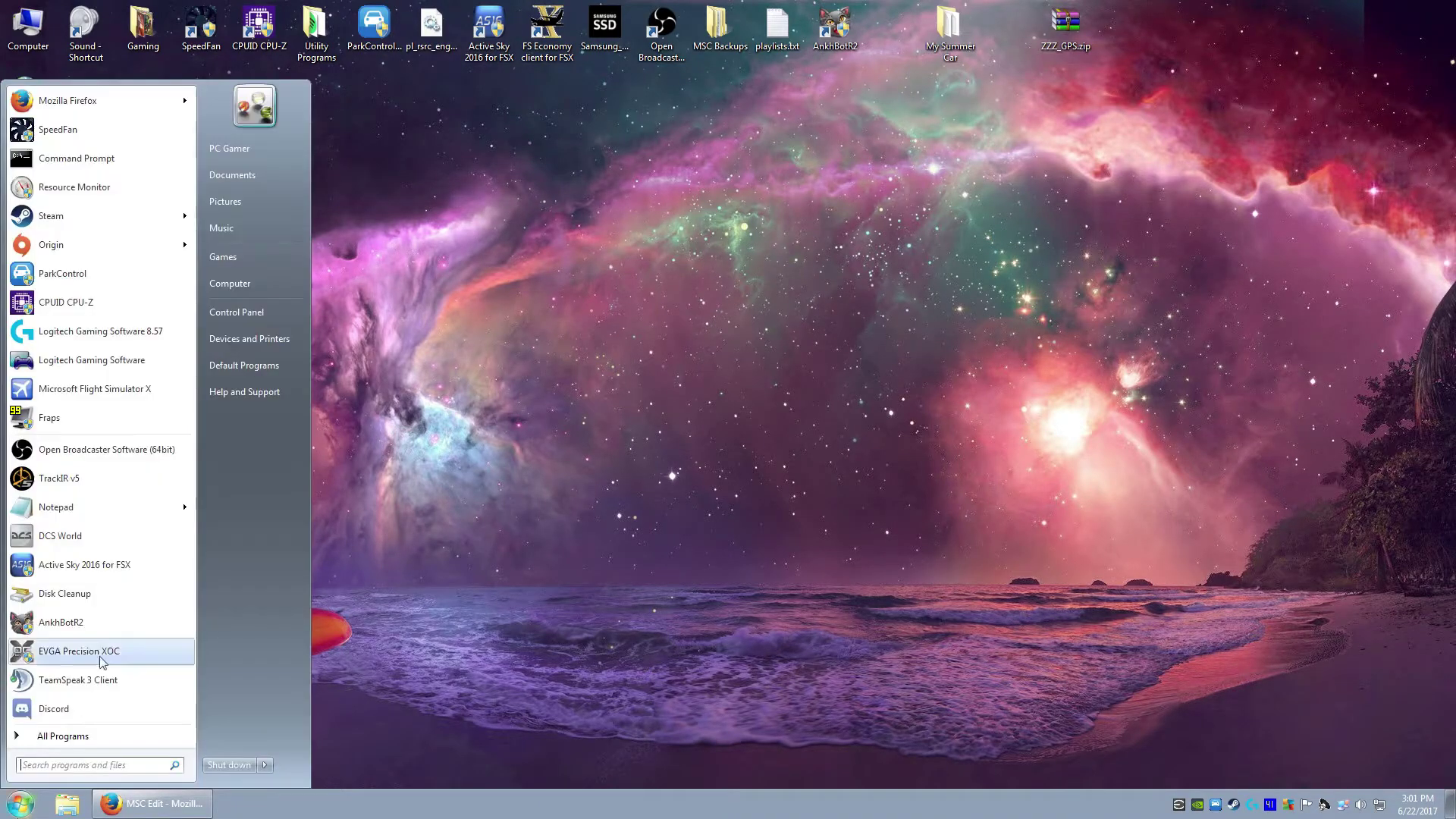
click(251, 150)
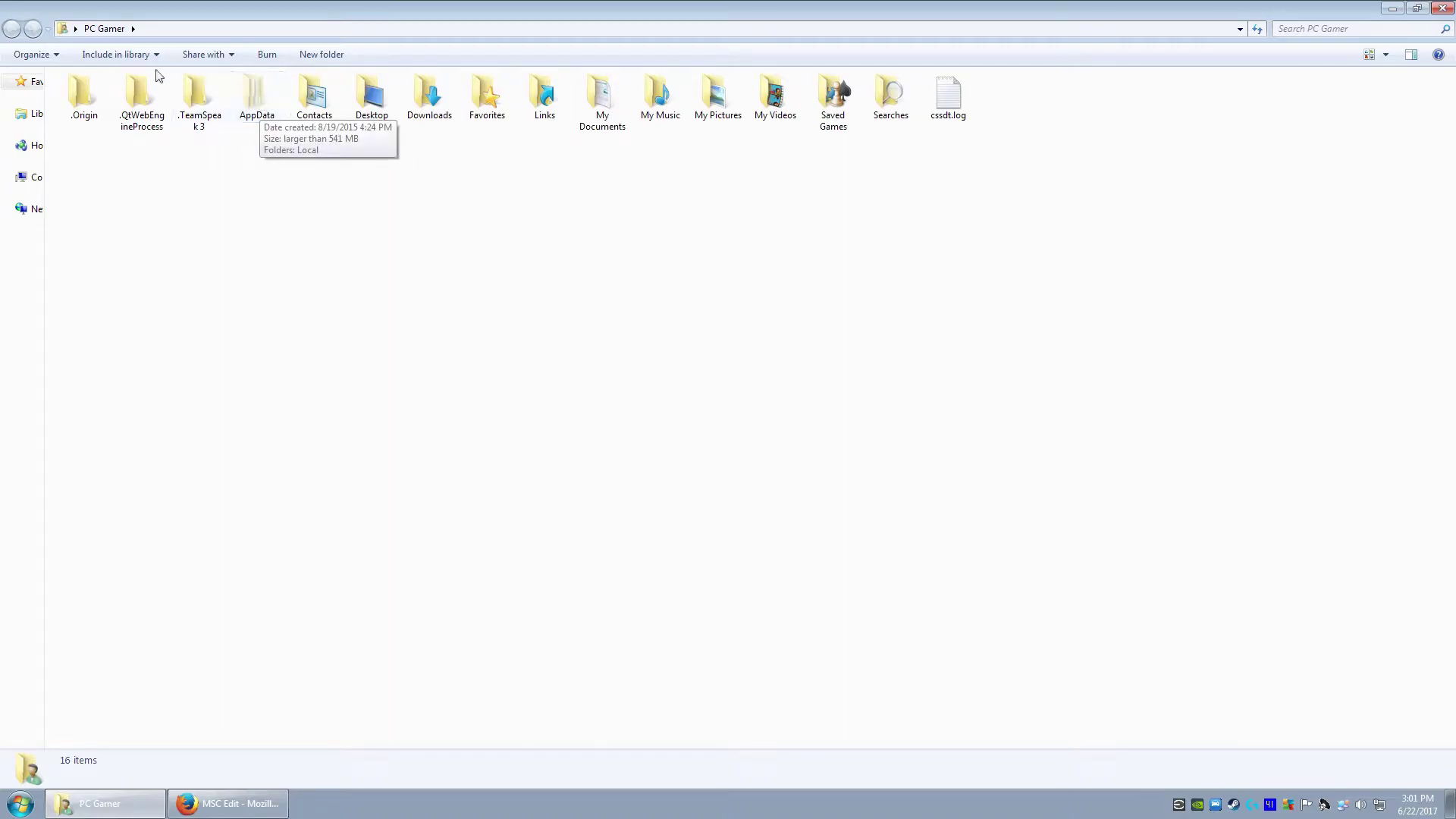
- Turn on 'Show hidden files, folders, and drives' in Folder and search options and apply it
click(49, 56)
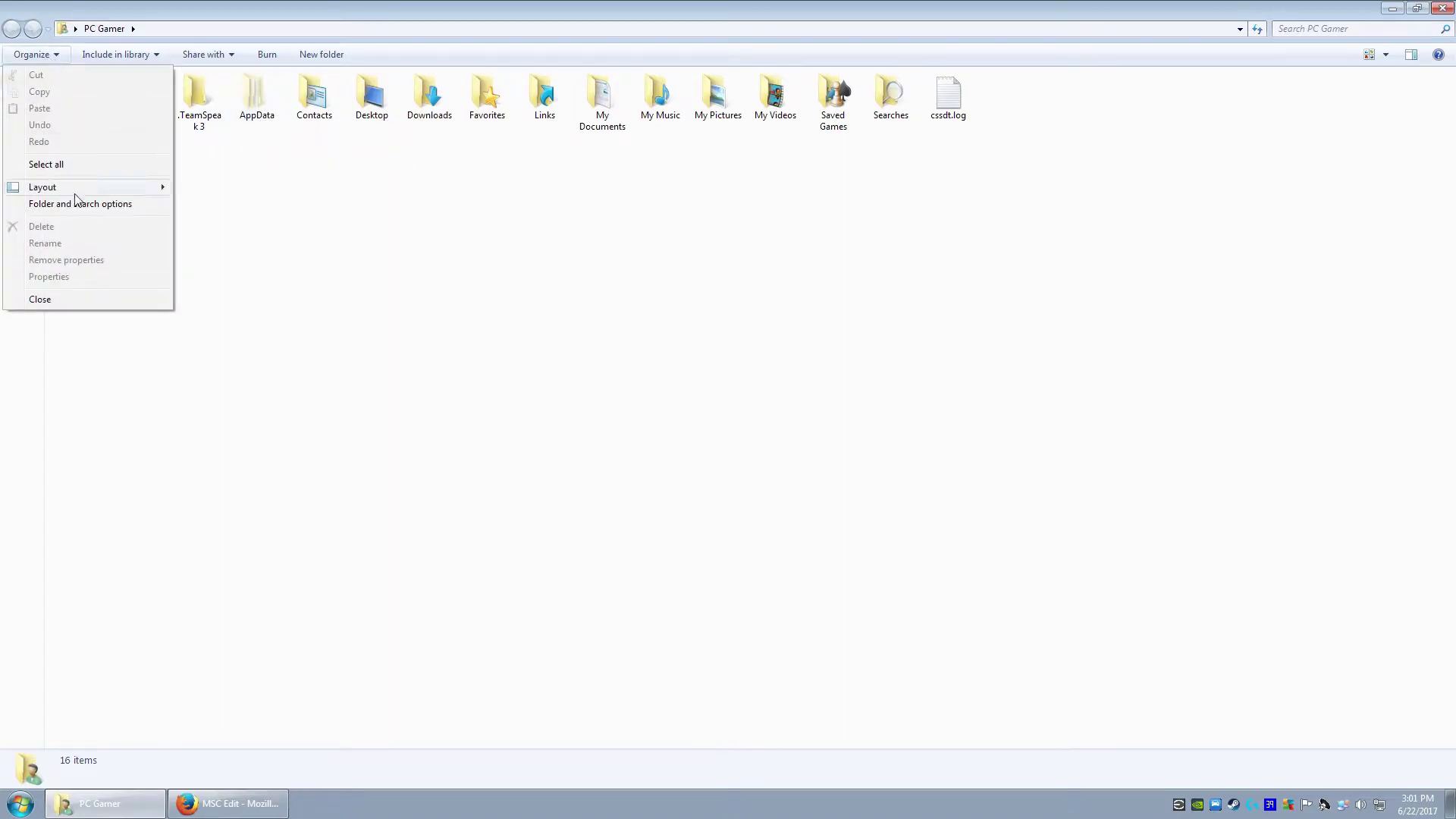
click(76, 212)
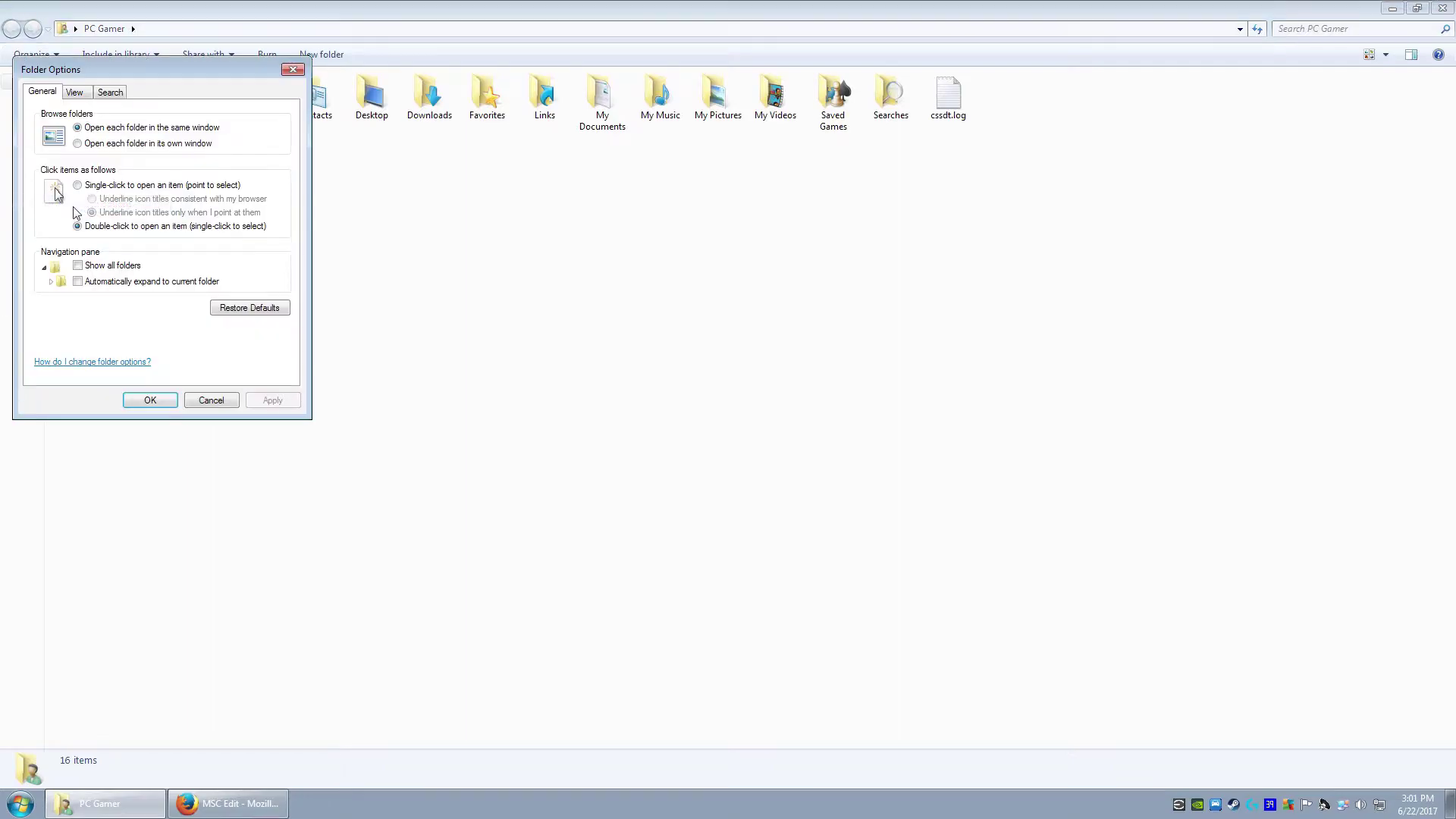
click(75, 94)
click(99, 303)
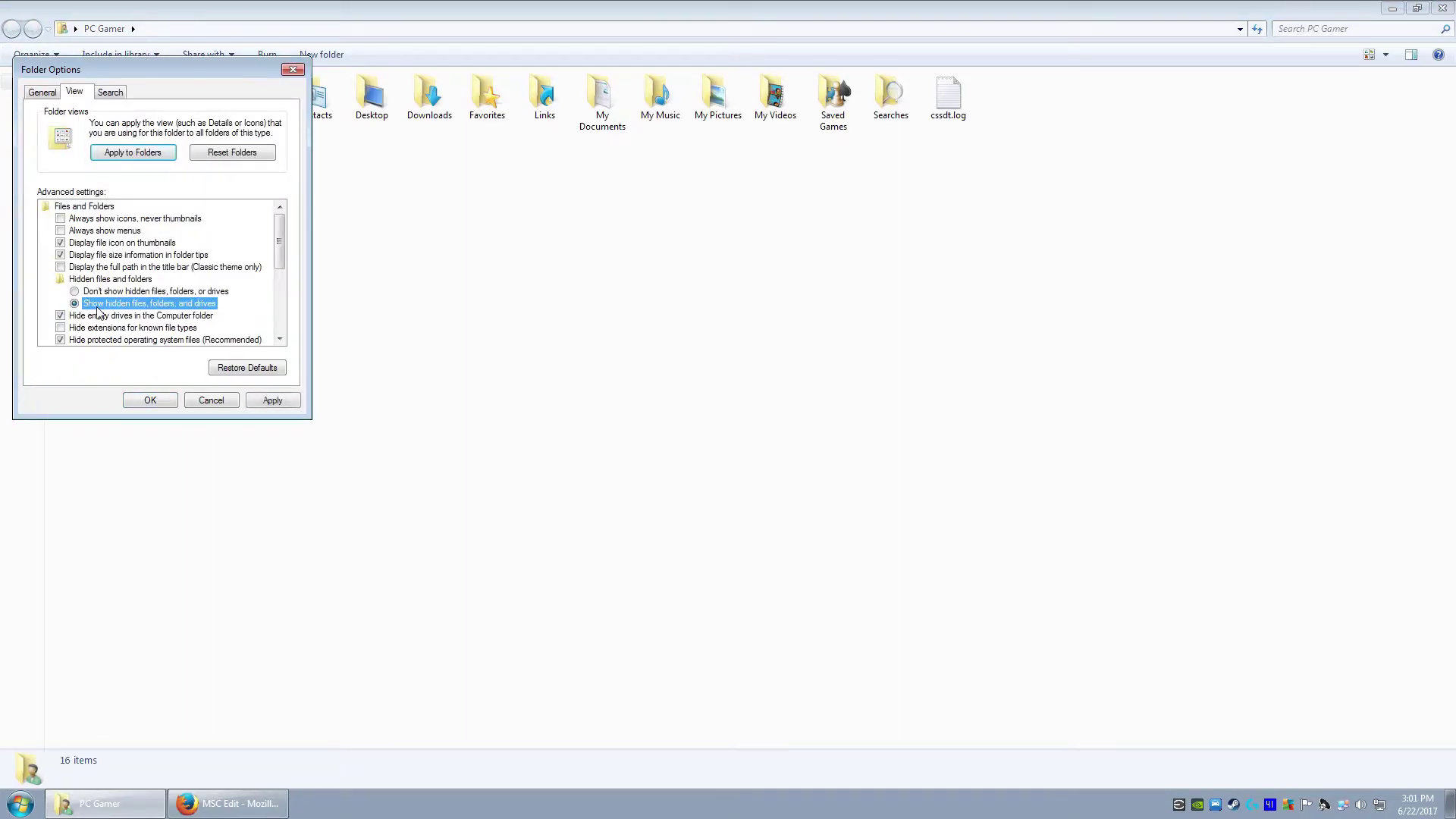
click(269, 400)
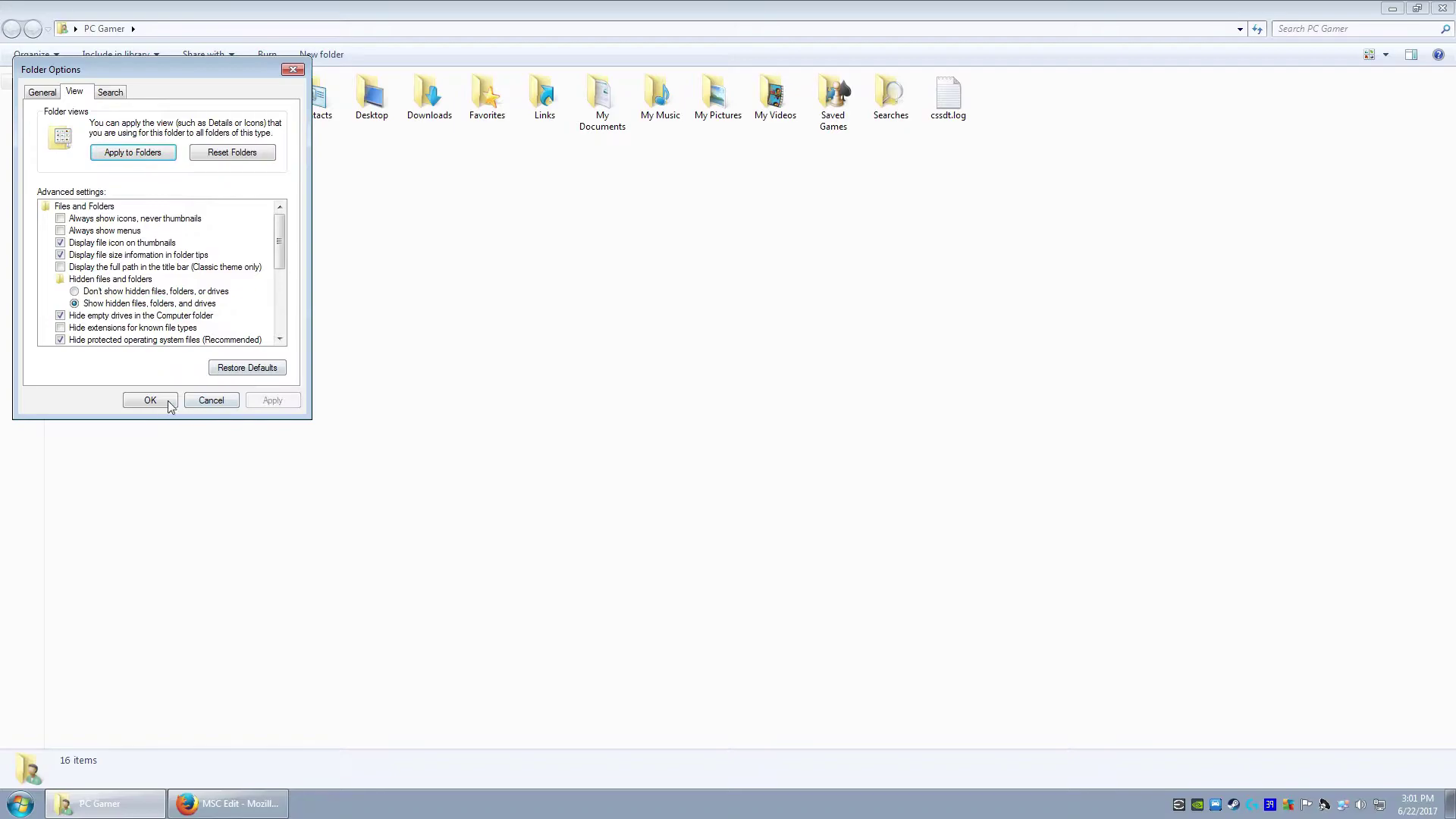
click(167, 401)
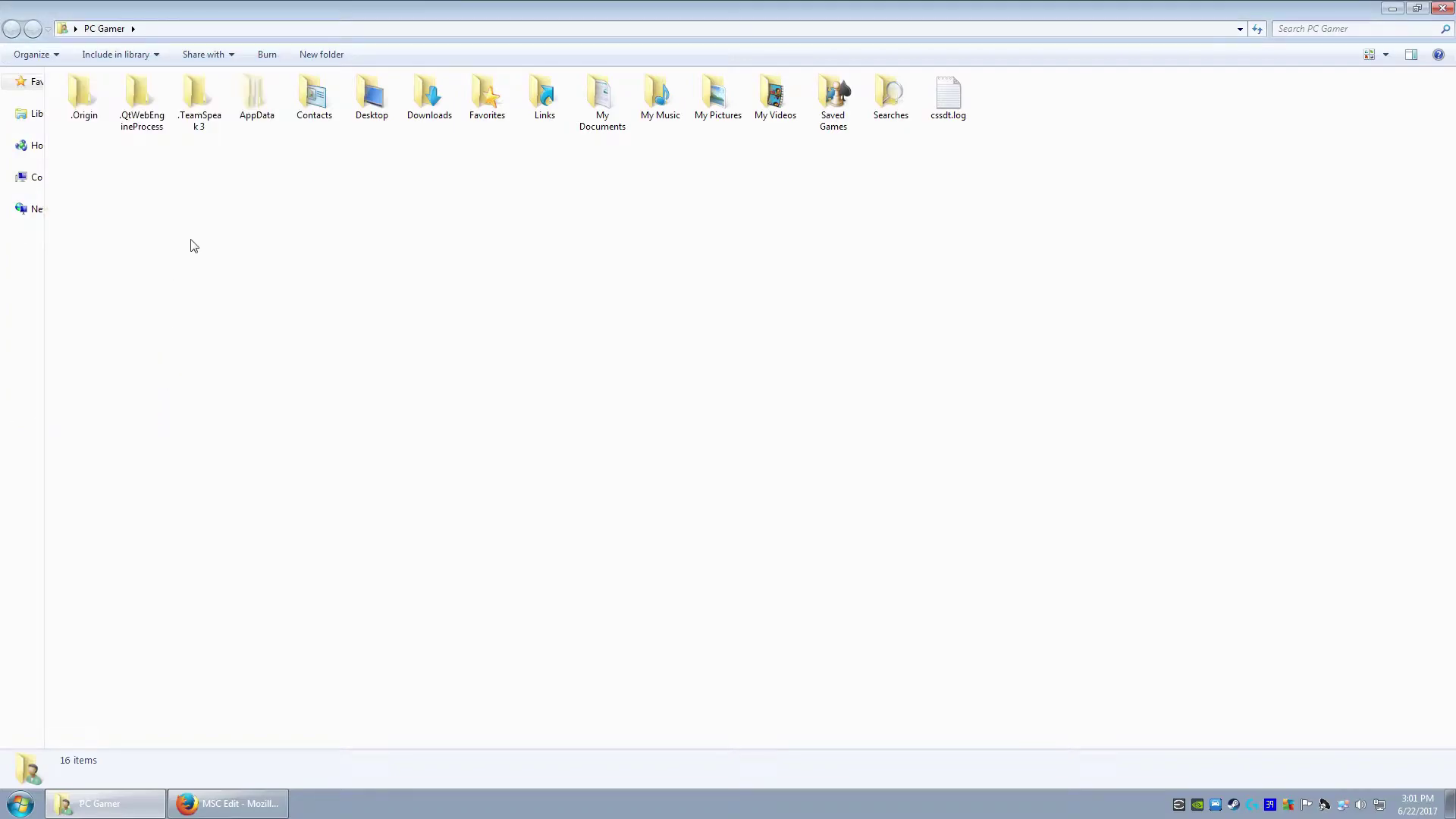
click(236, 118)
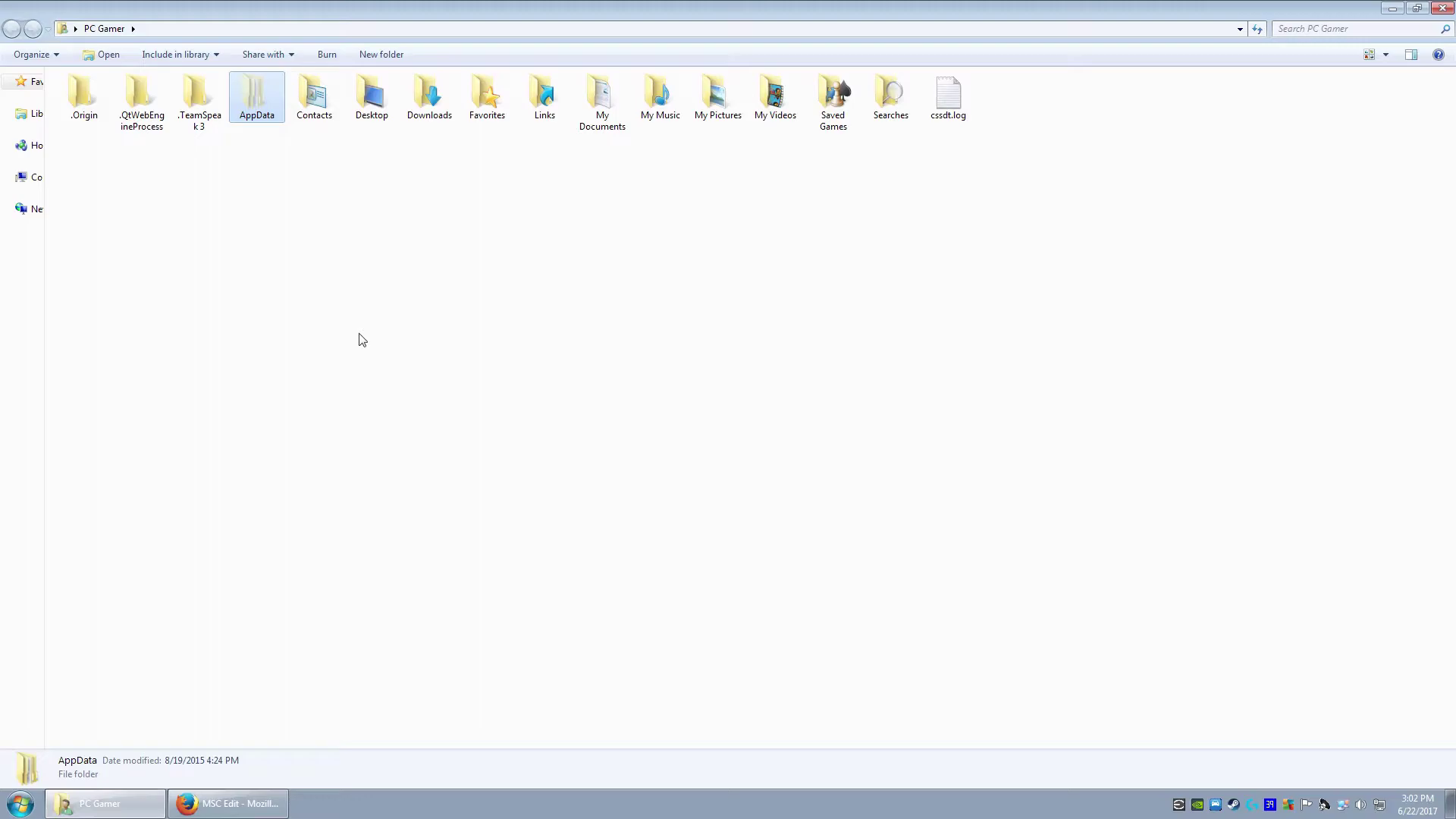
- Go through AppData and LocalLow into Amistech, selecting the My Summer Car folder
double_click(278, 97)
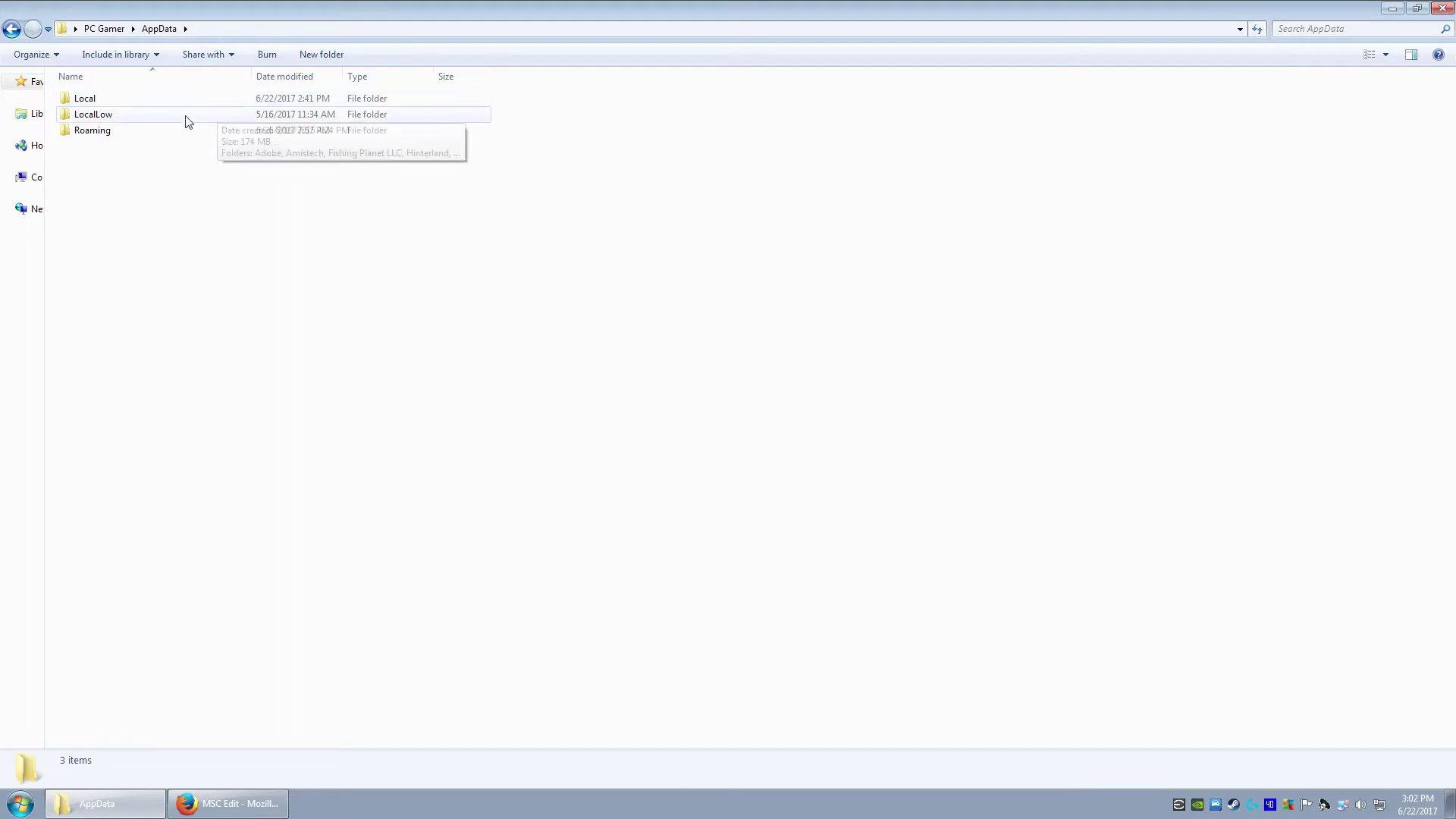
click(82, 116)
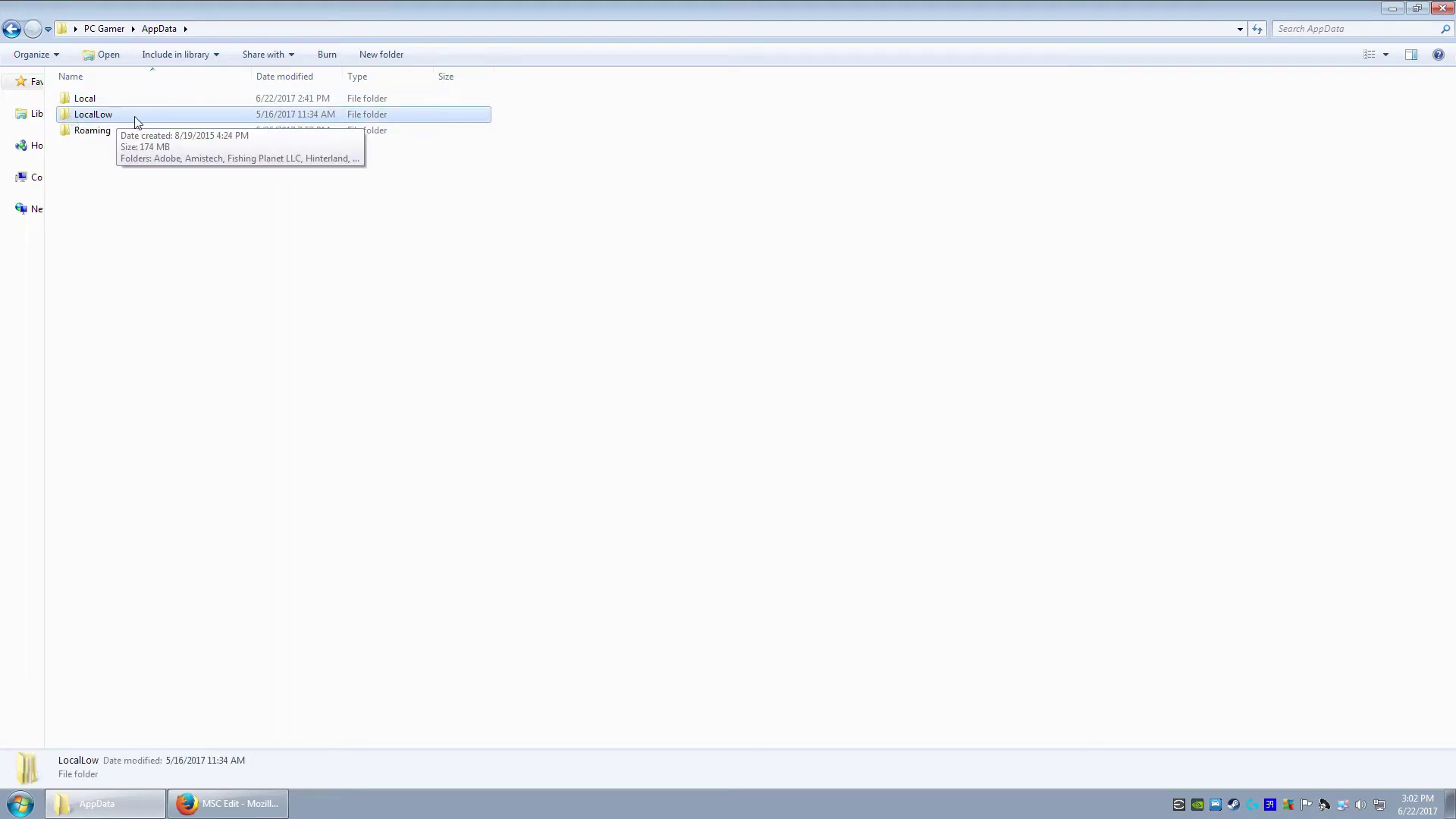
double_click(108, 120)
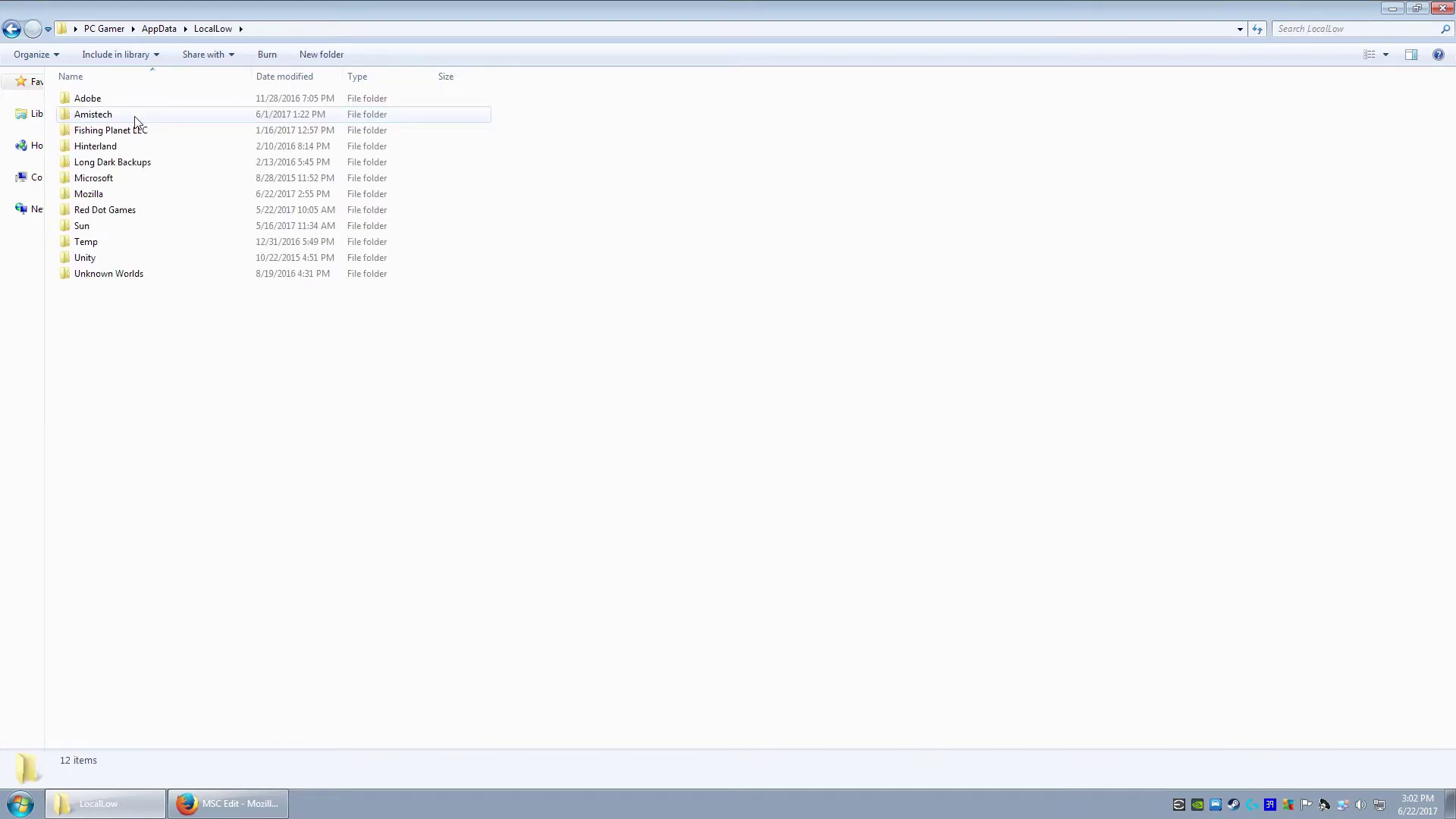
click(78, 120)
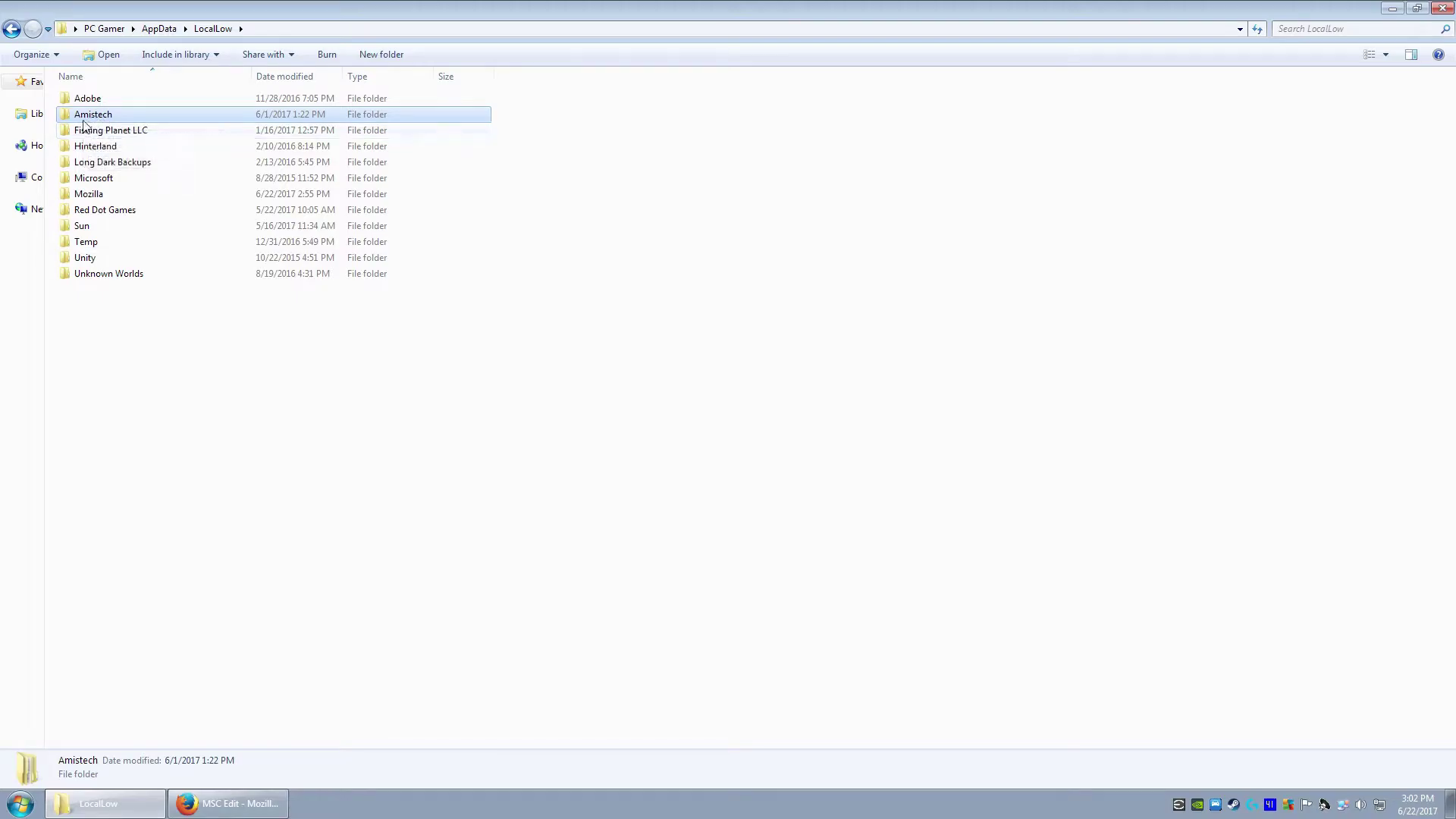
double_click(132, 119)
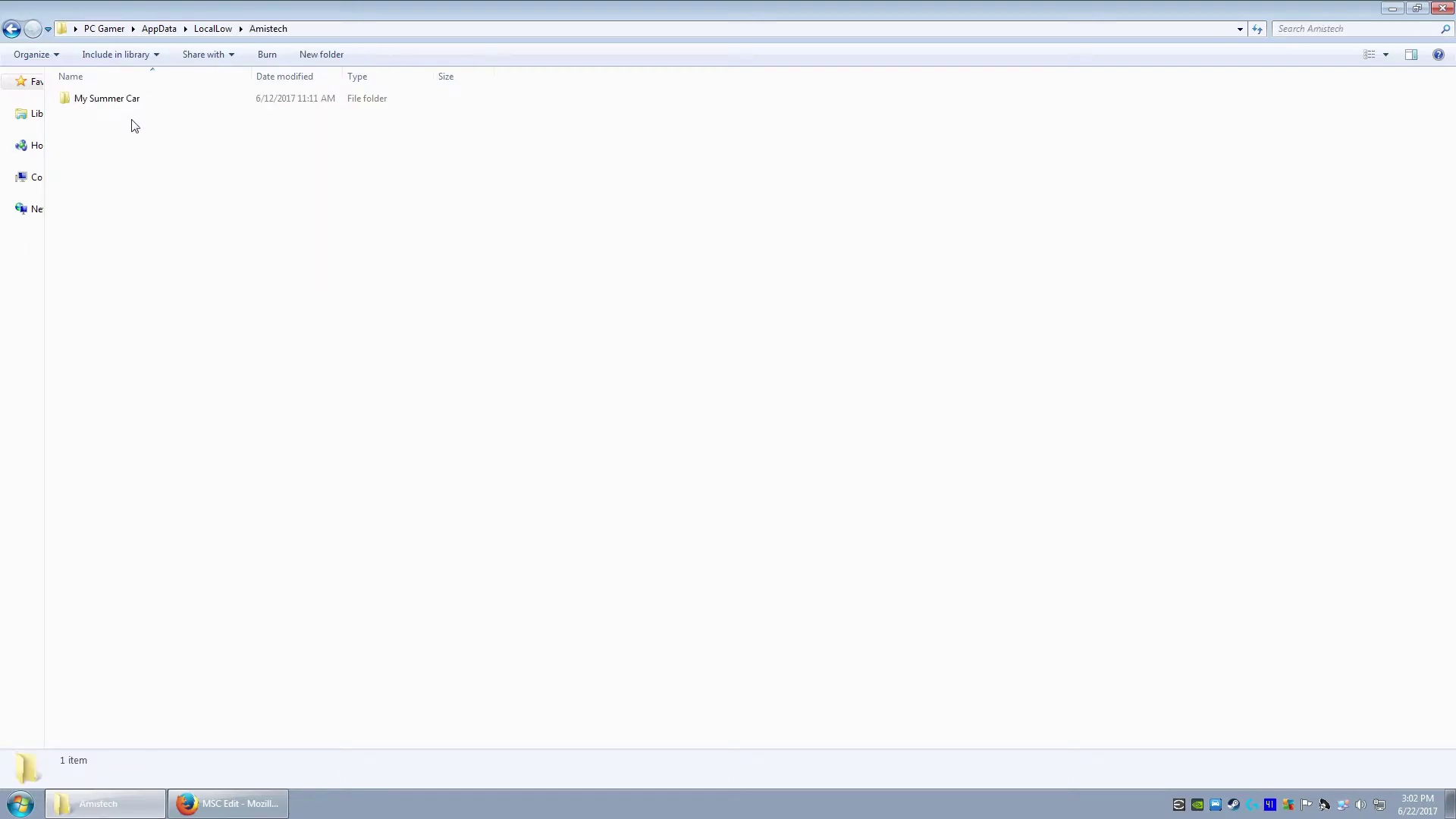
click(161, 100)
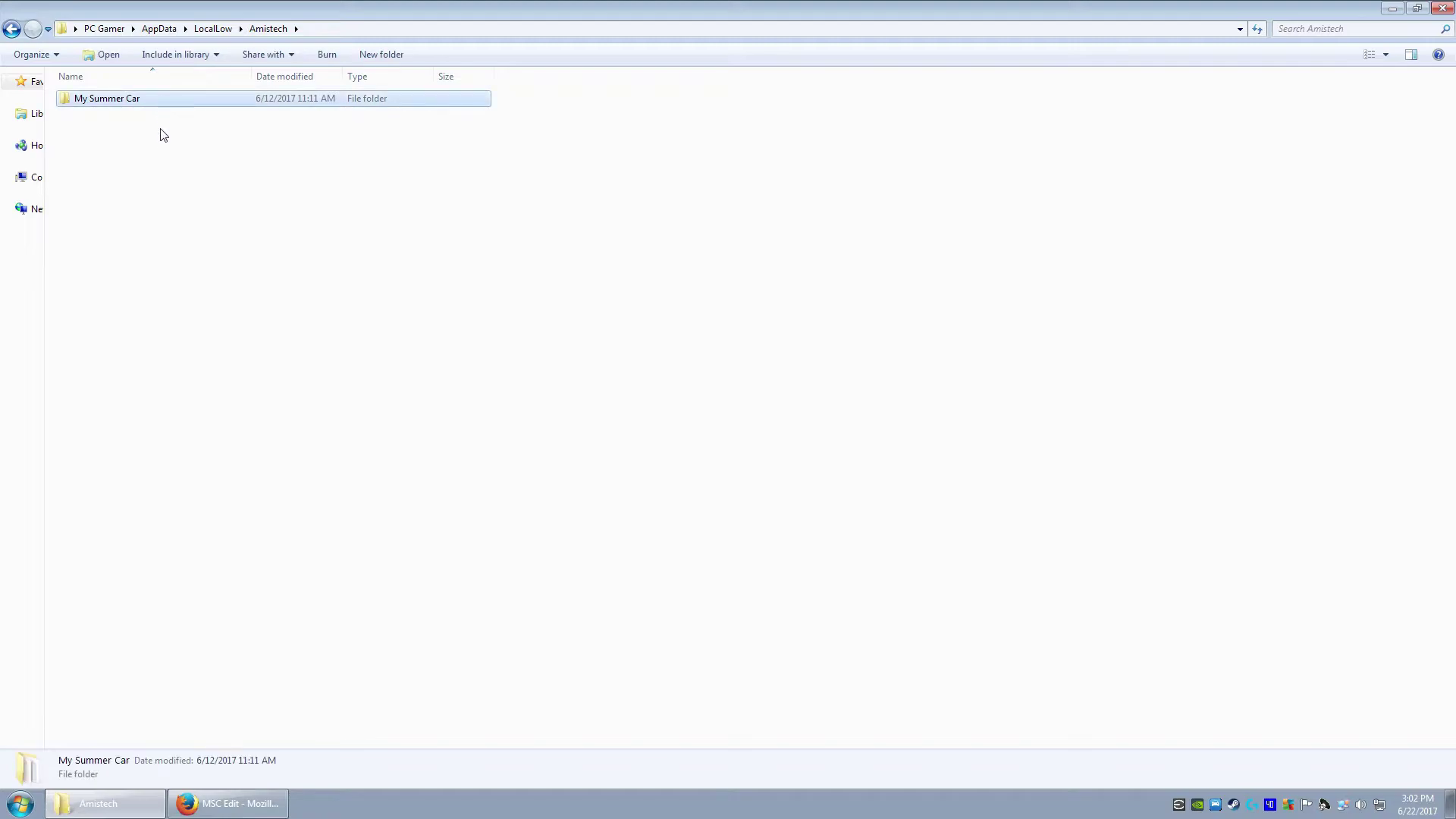
- Open My Summer Car, select and deselect its six save files, then go back to Amistech
double_click(170, 103)
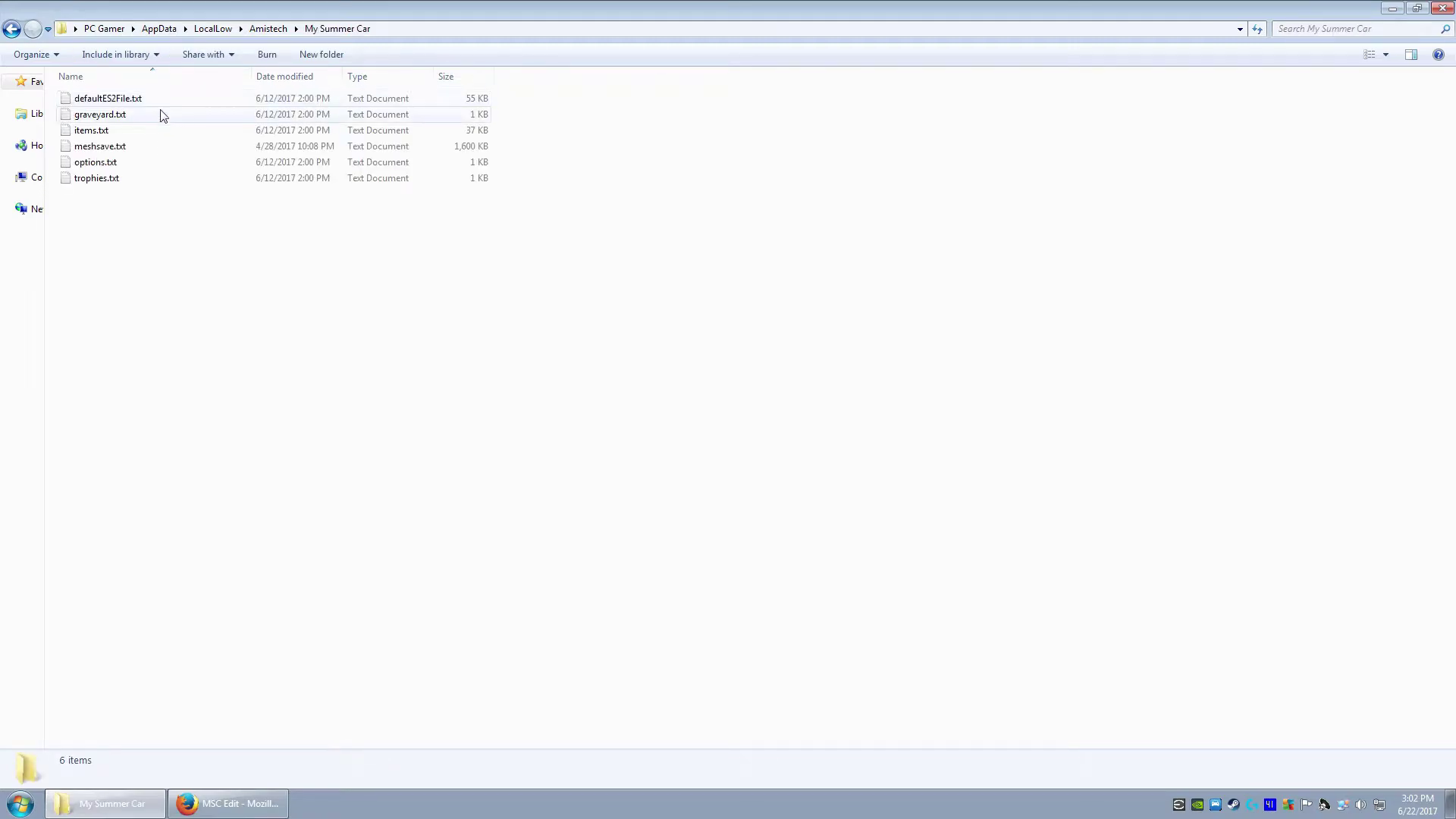
click(129, 166)
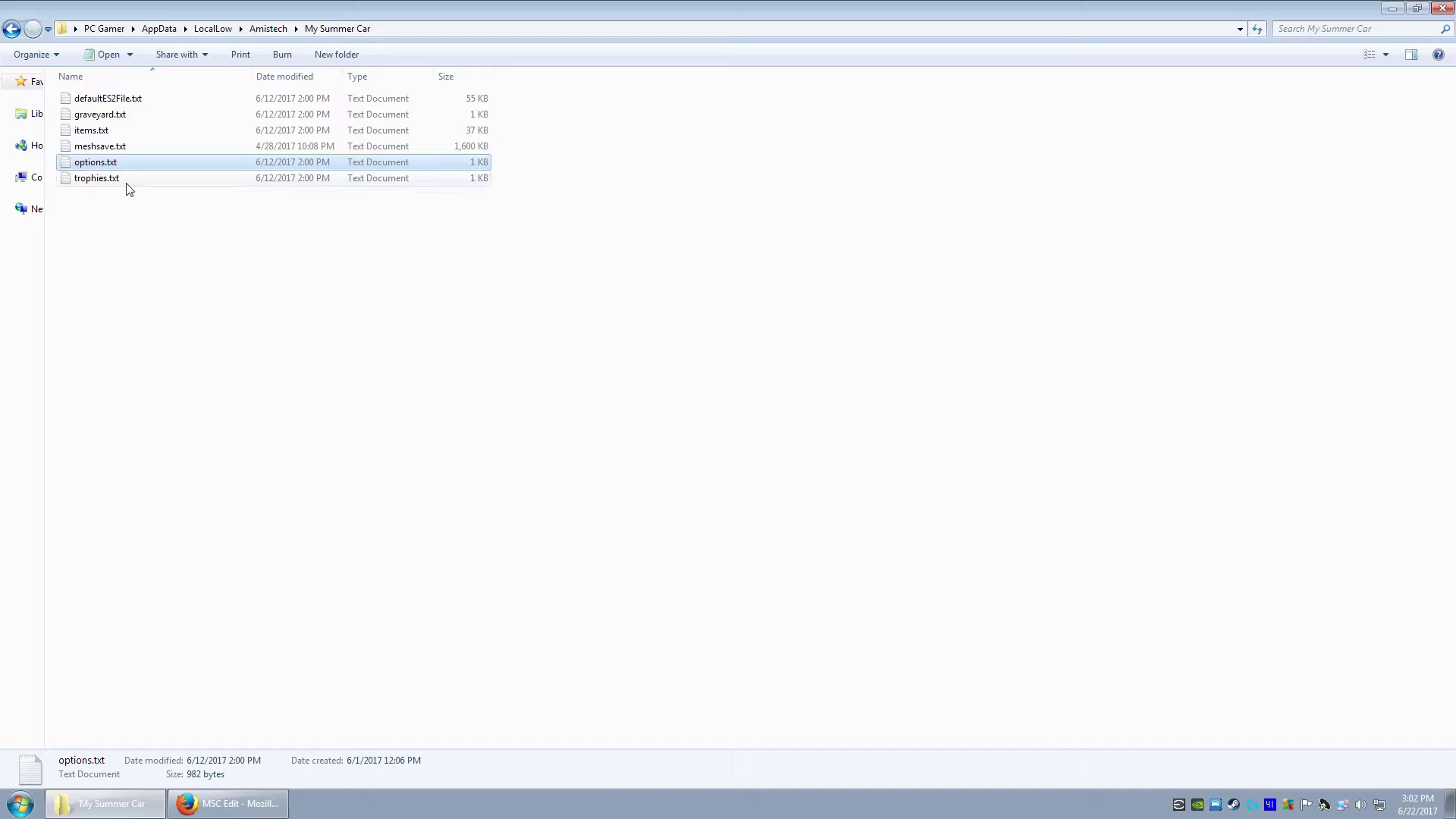
click(126, 182)
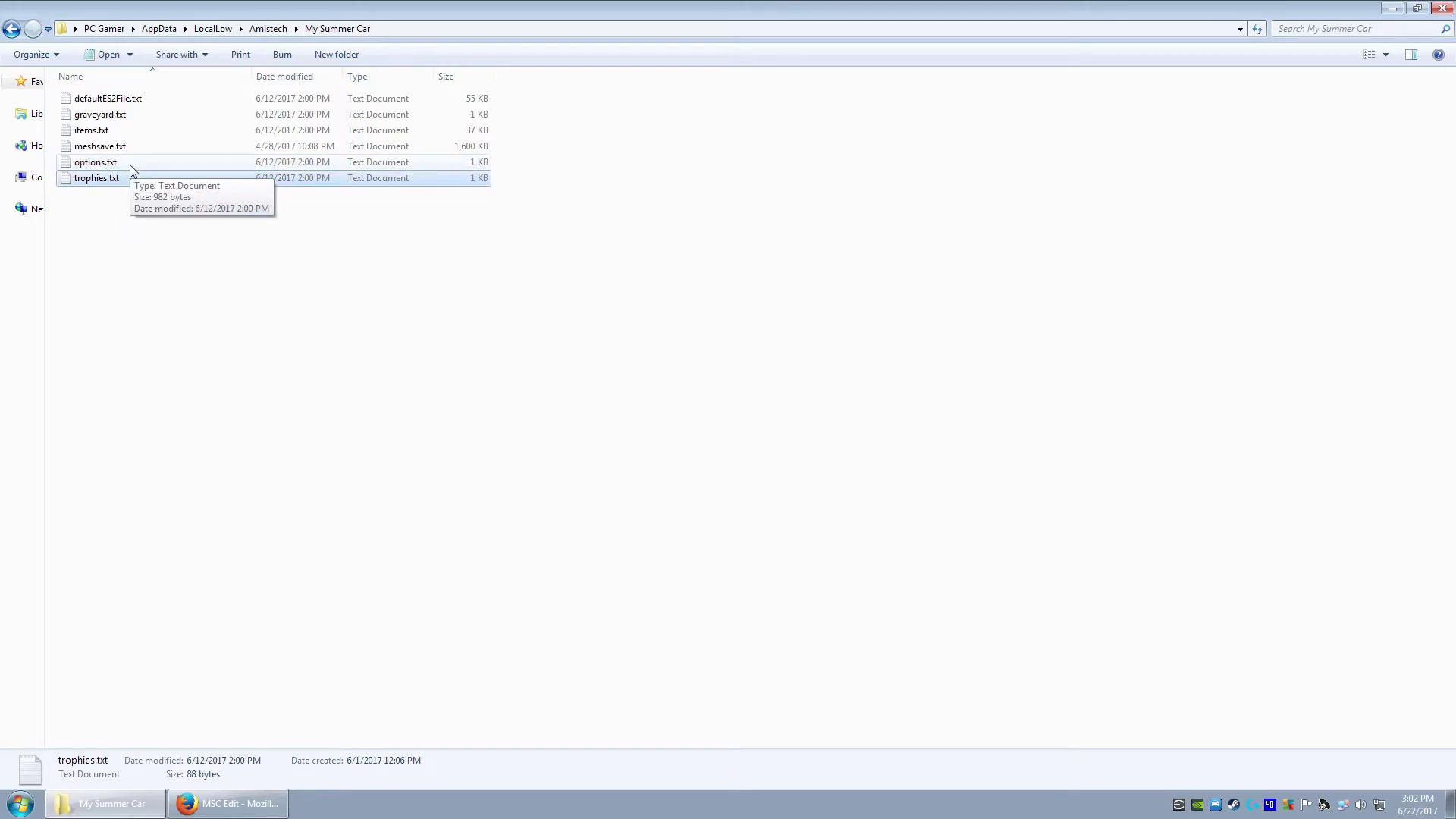
click(224, 226)
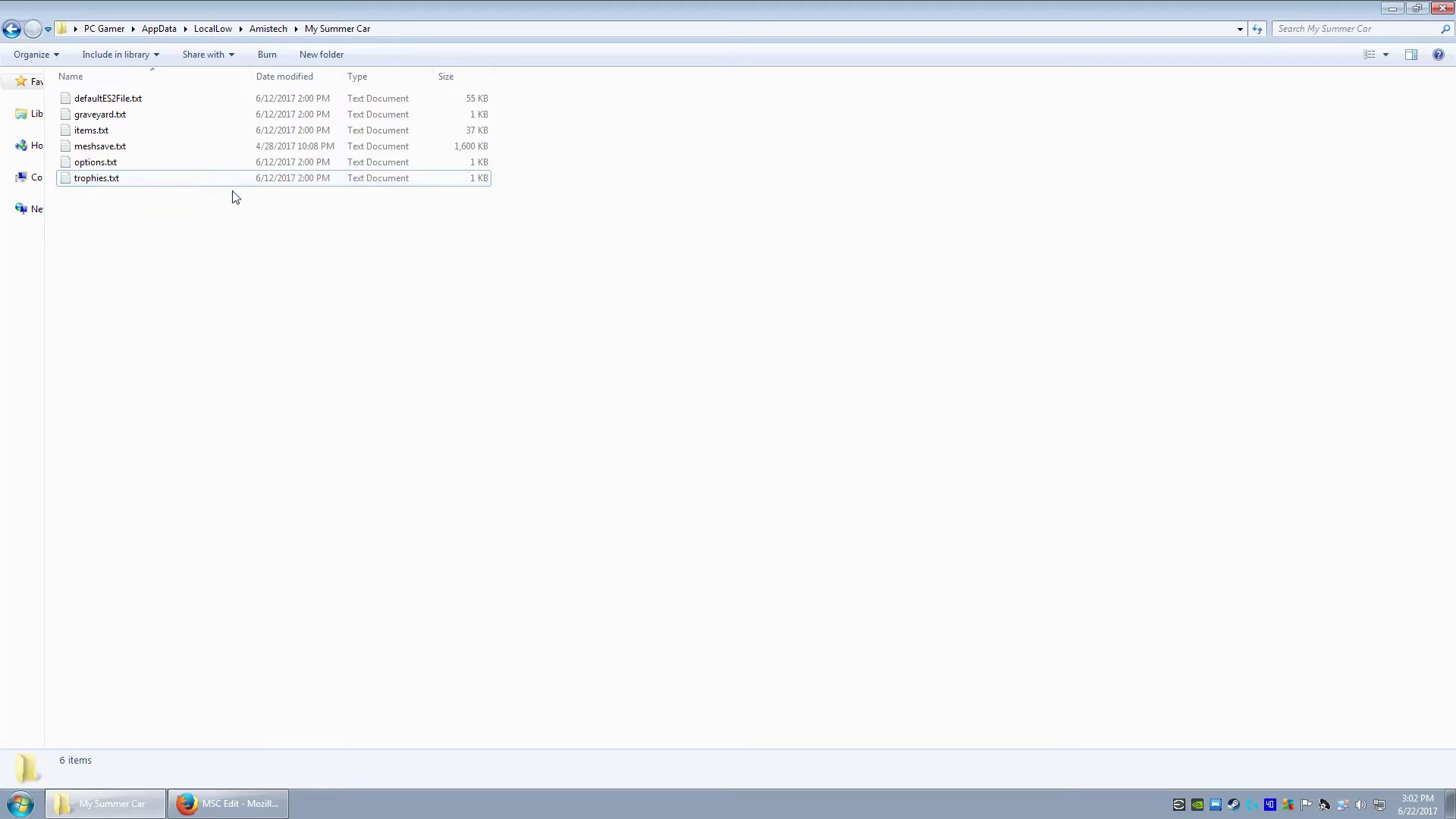
drag(343, 235, 309, 120)
click(365, 241)
key(BackSpace)
click(398, 287)
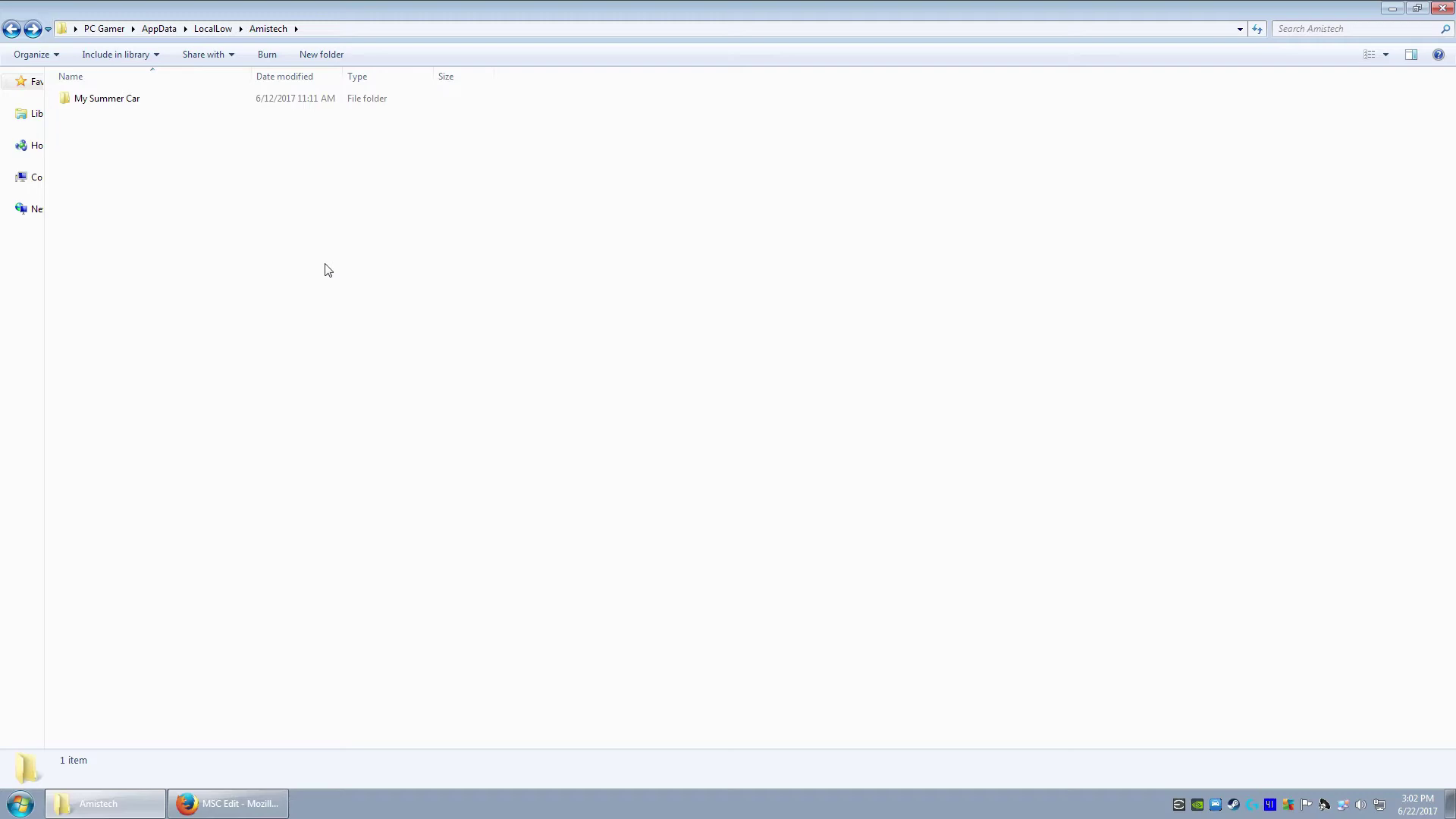
- Restore the window to uncover the desktop and delete the old desktop My Summer Car copy
double_click(383, 7)
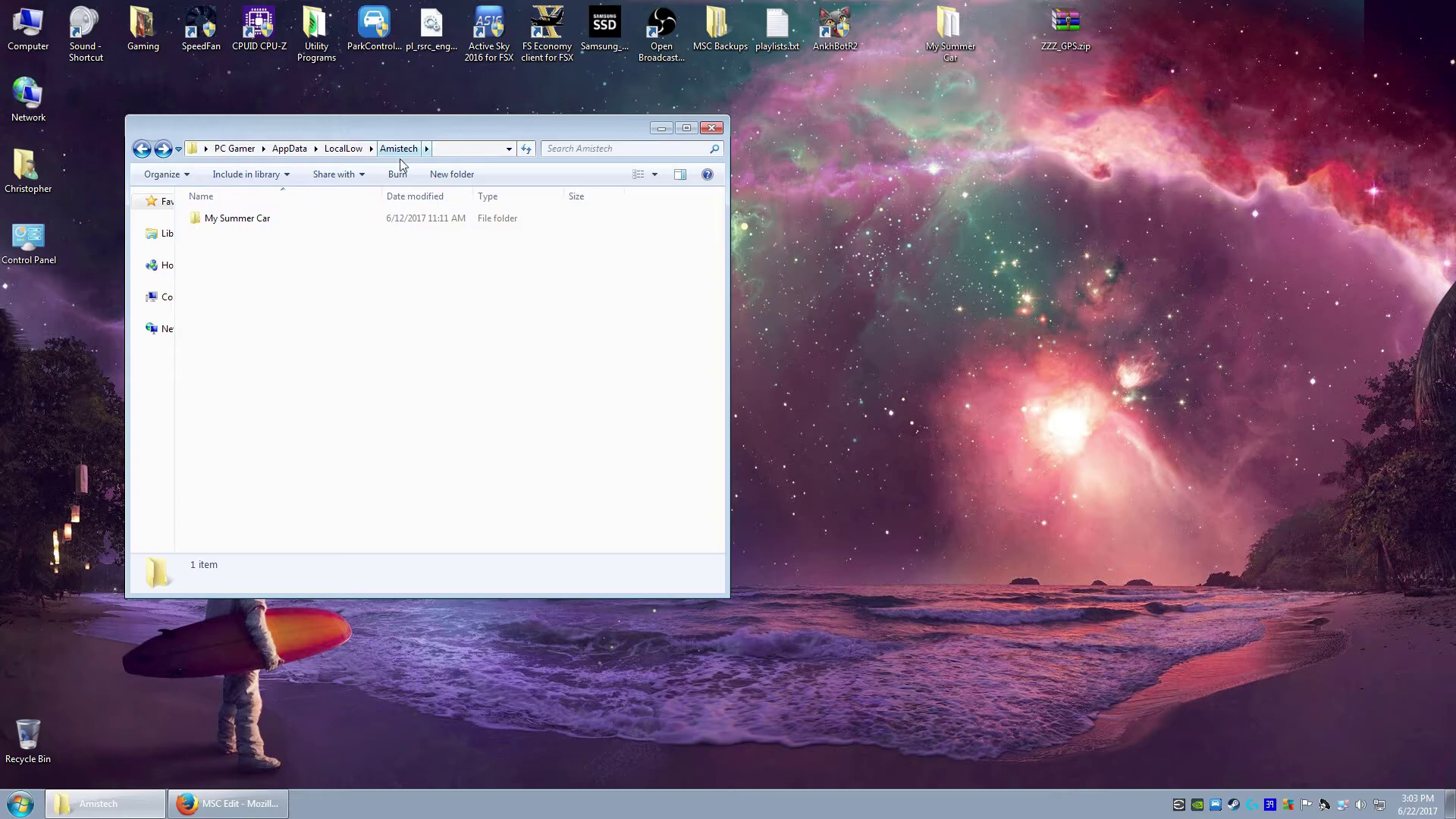
click(281, 220)
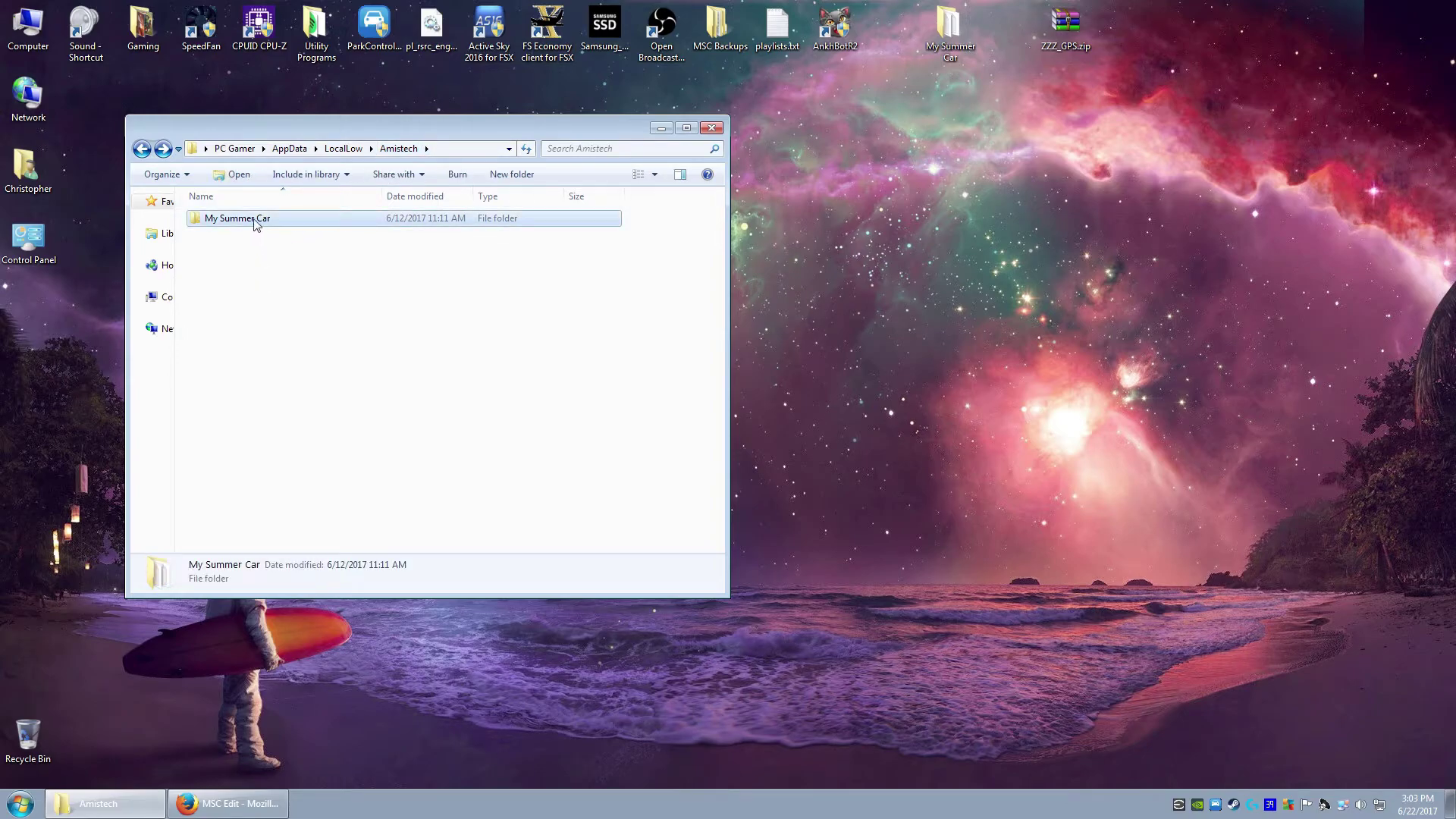
click(952, 45)
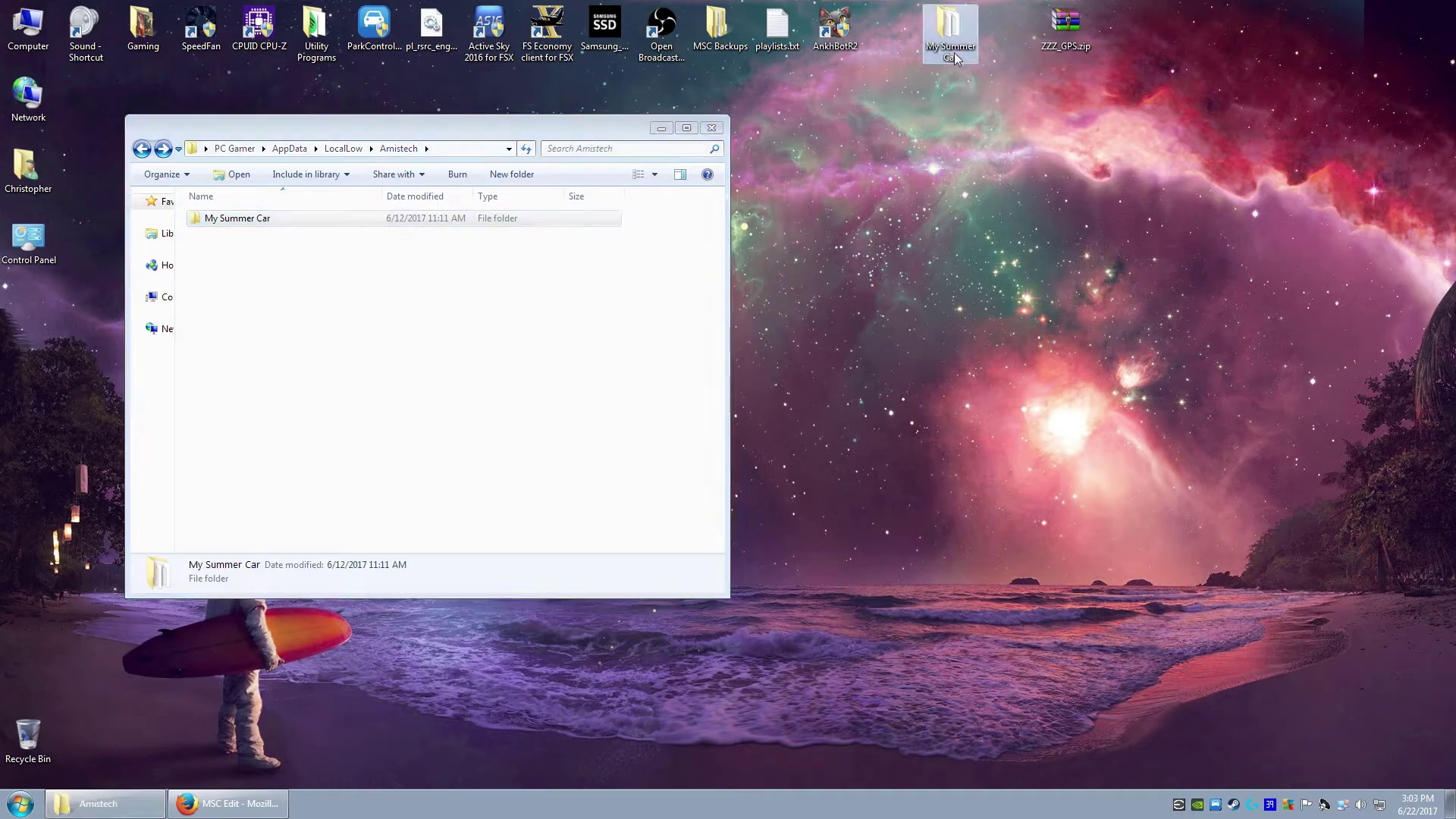
key(Delete)
key(Return)
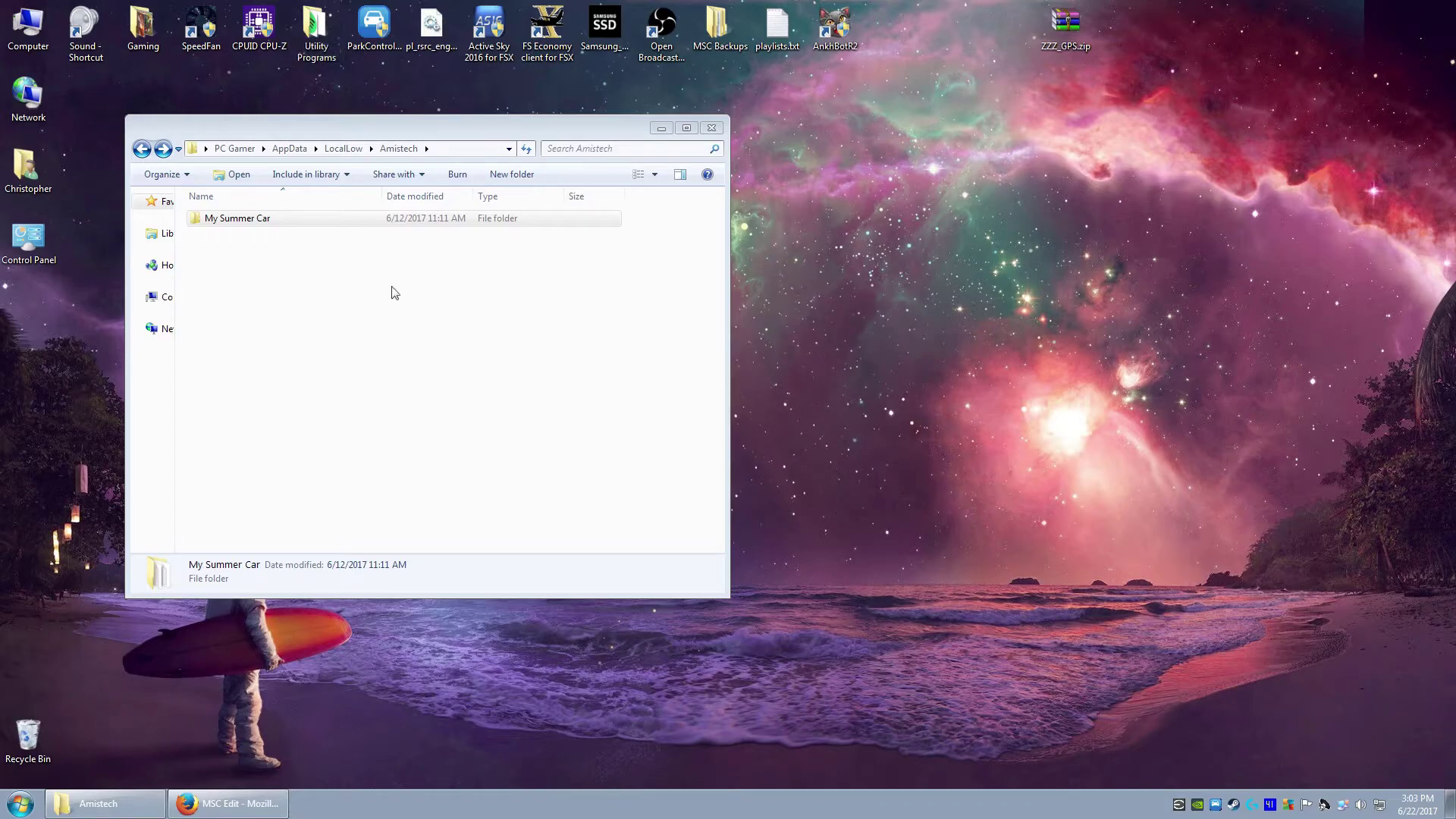
- Ctrl-drag the My Summer Car folder from Amistech onto the desktop as a backup copy
click(393, 286)
click(359, 221)
drag(358, 219, 958, 273)
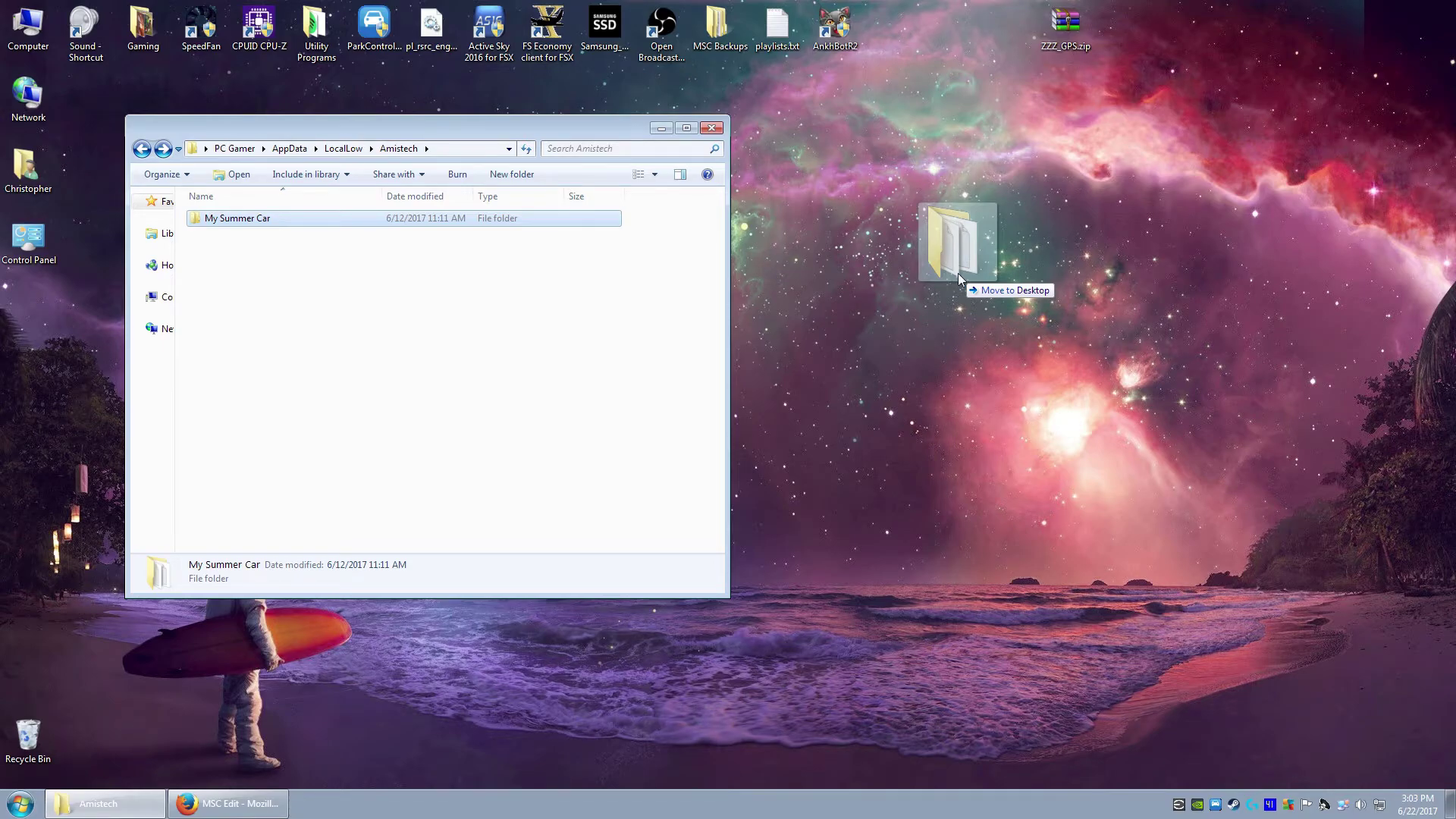
drag(958, 273, 957, 272)
key(ctrl)
drag(957, 271, 952, 179)
key(ctrl)
key(ctrl)
key(ctrl)
click(260, 242)
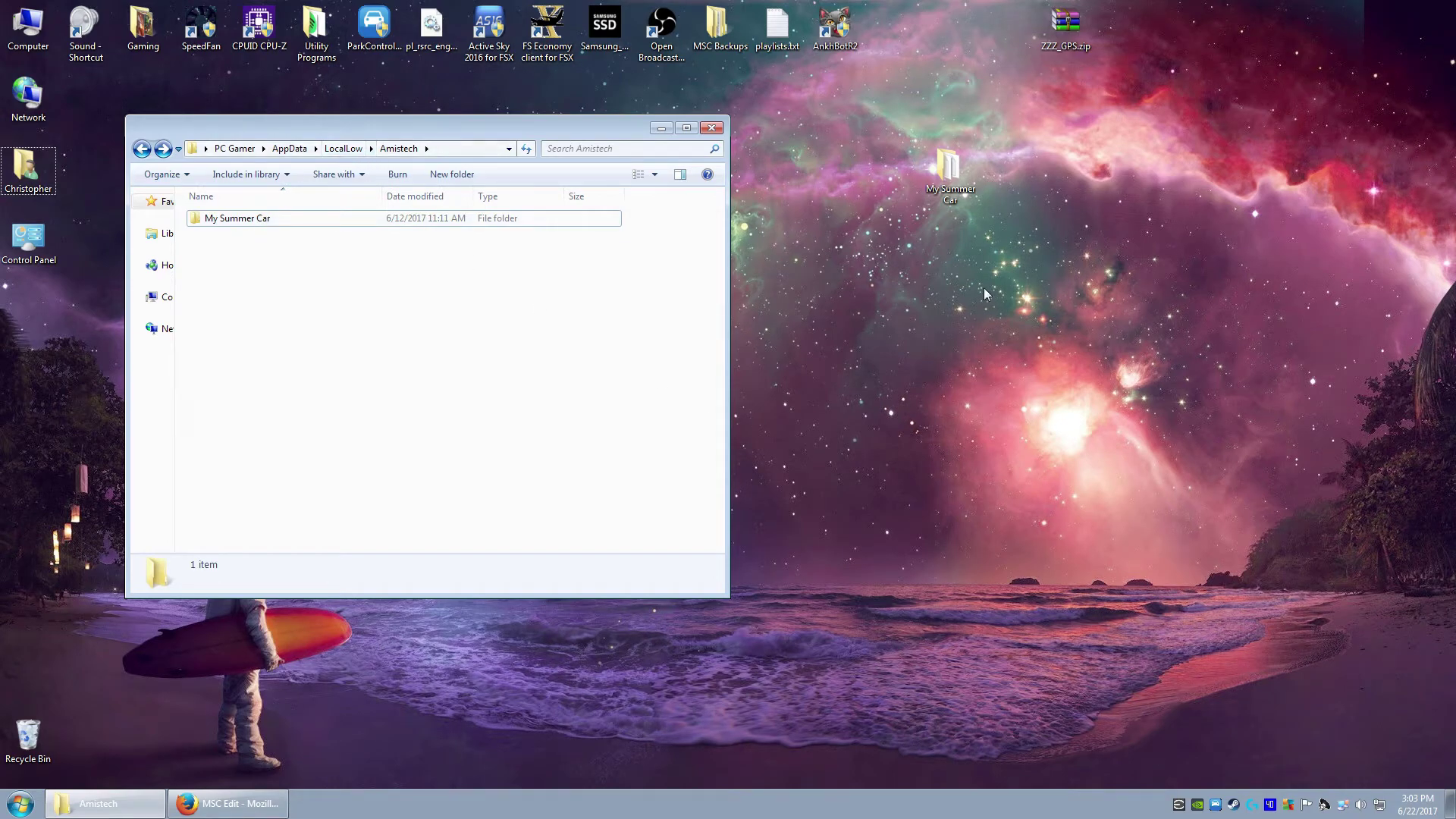
right_click(946, 198)
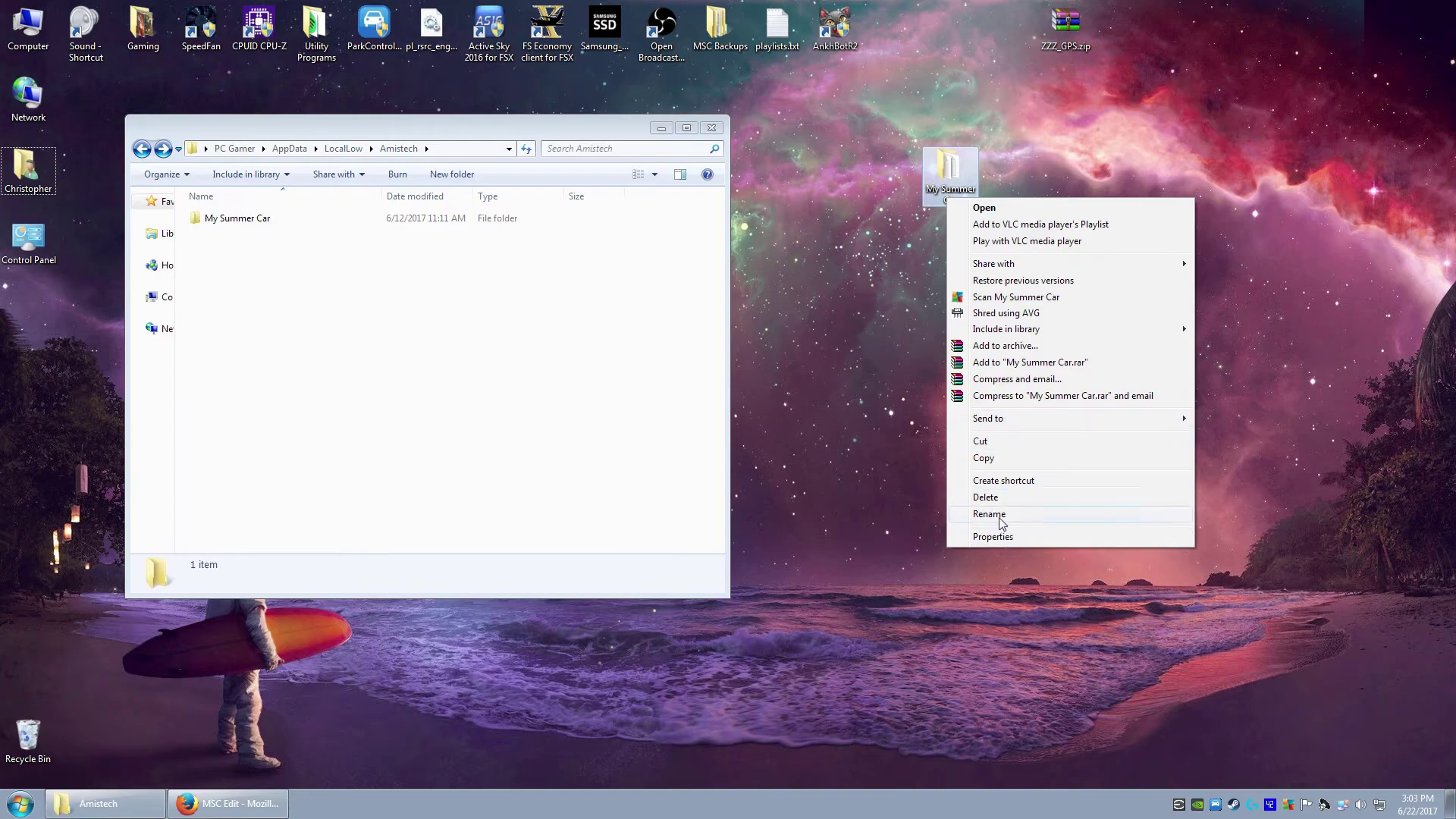
click(851, 223)
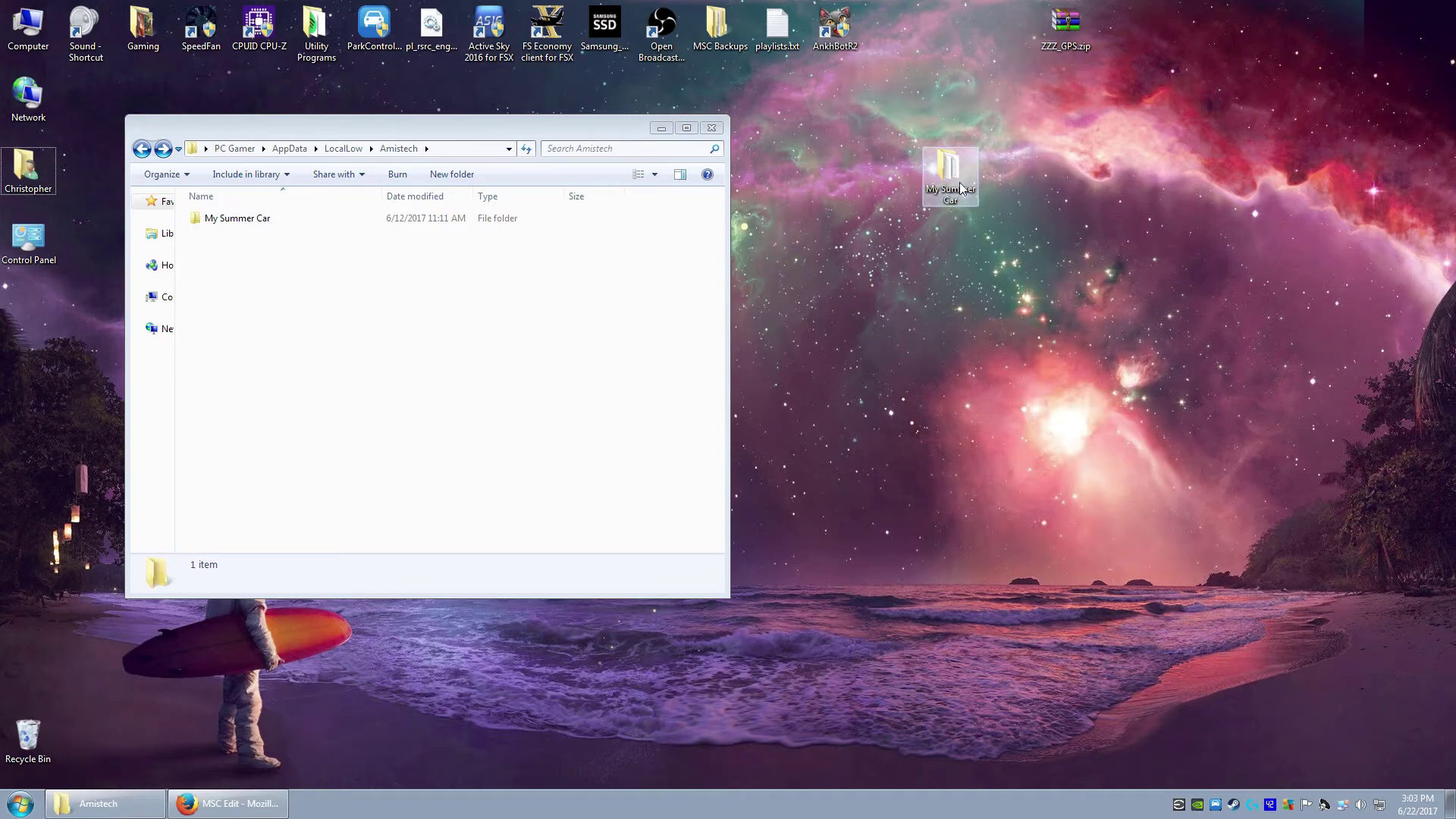
mouse_move(958, 182)
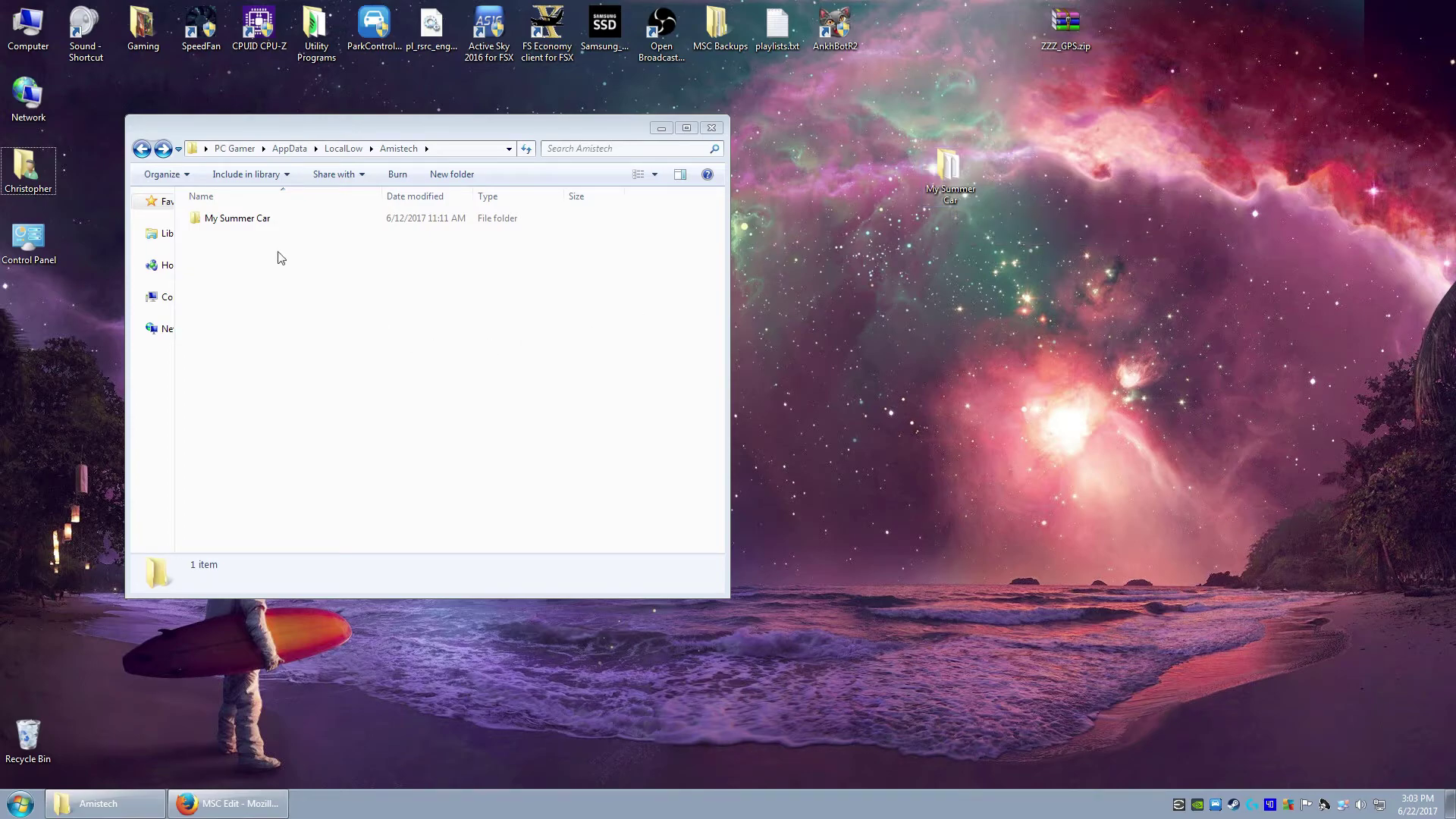
- Select the original My Summer Car folder in Amistech and delete it, confirming the prompt
click(258, 219)
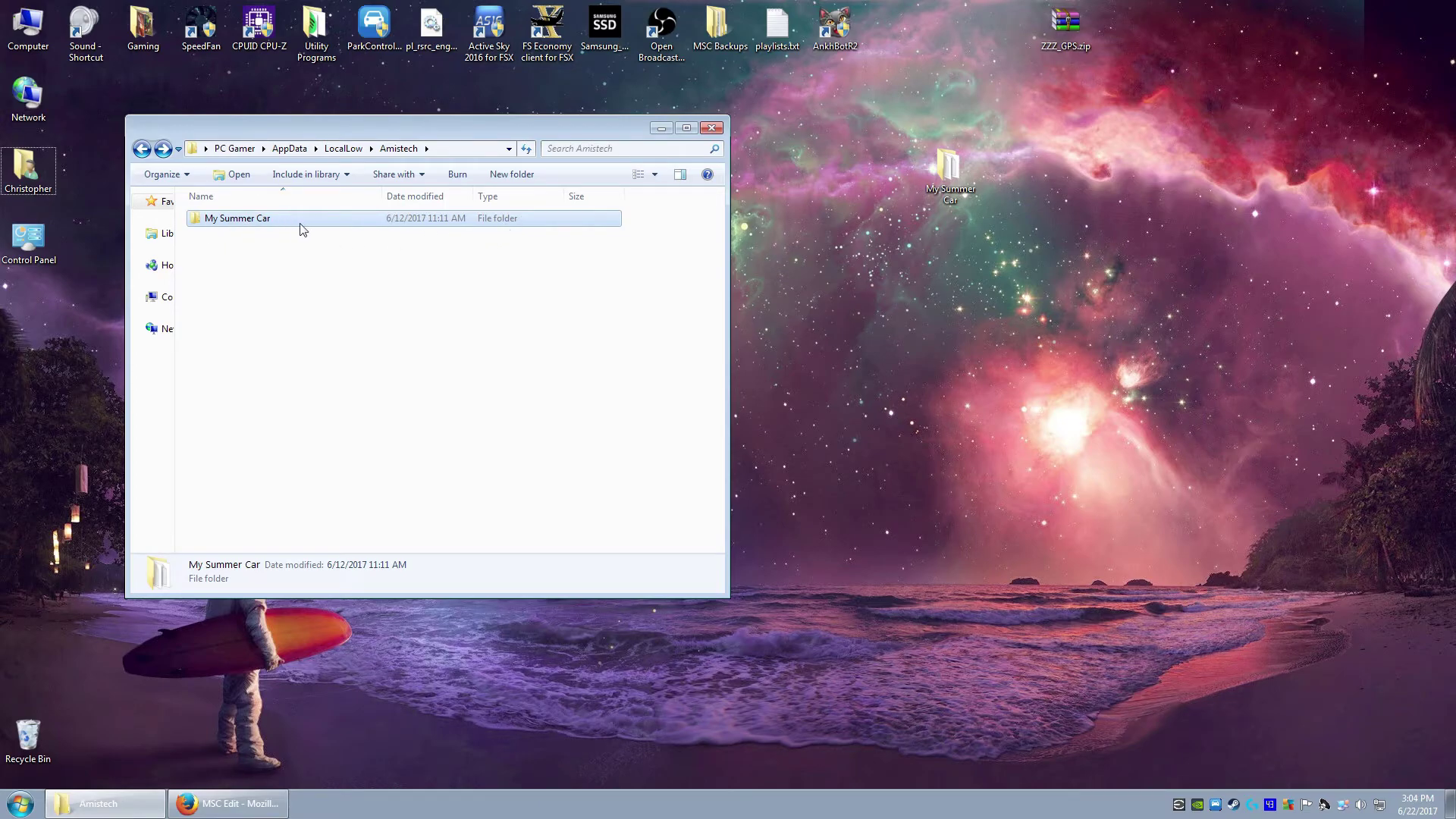
click(942, 202)
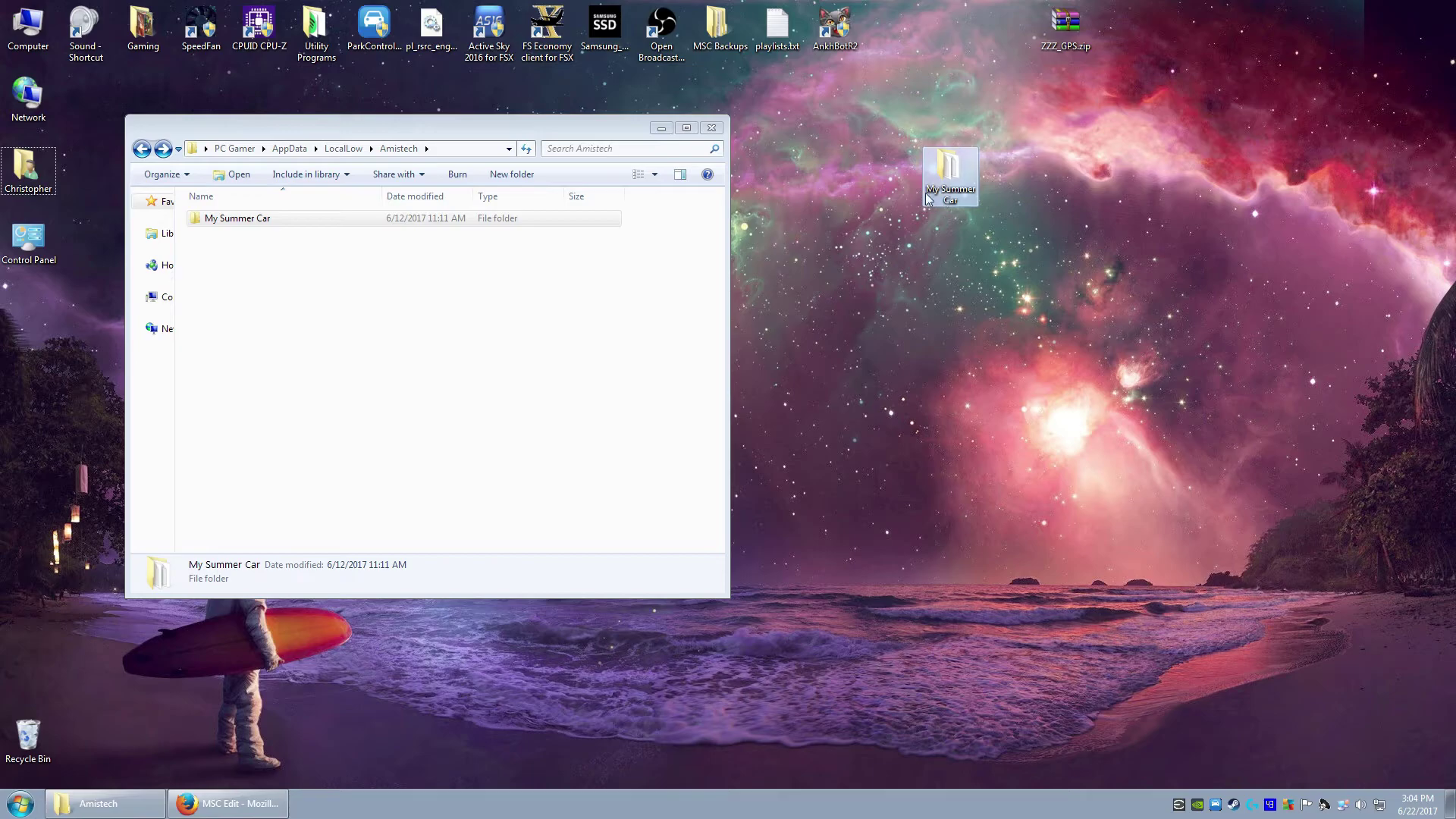
click(432, 270)
click(250, 224)
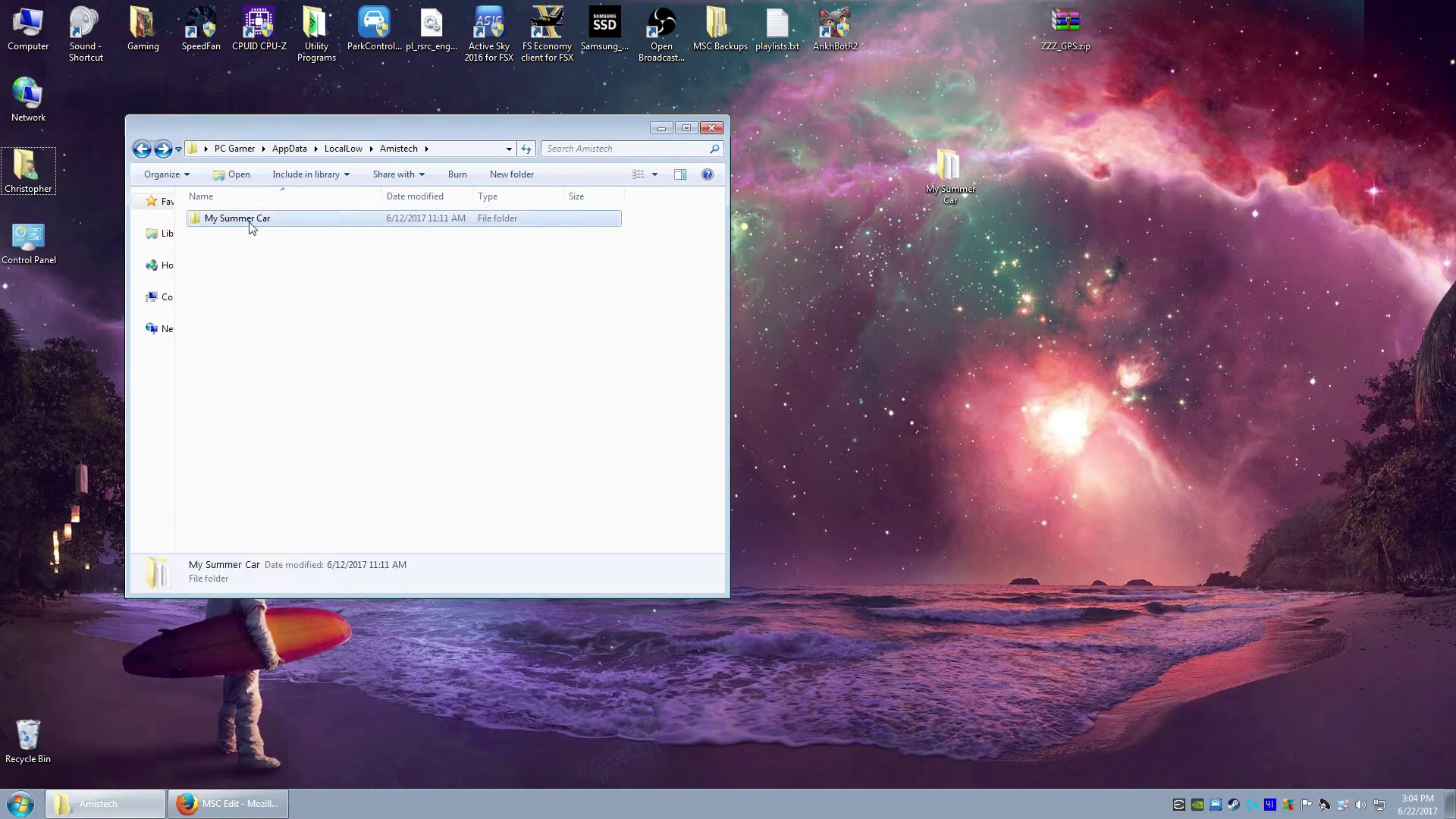
click(959, 202)
click(403, 241)
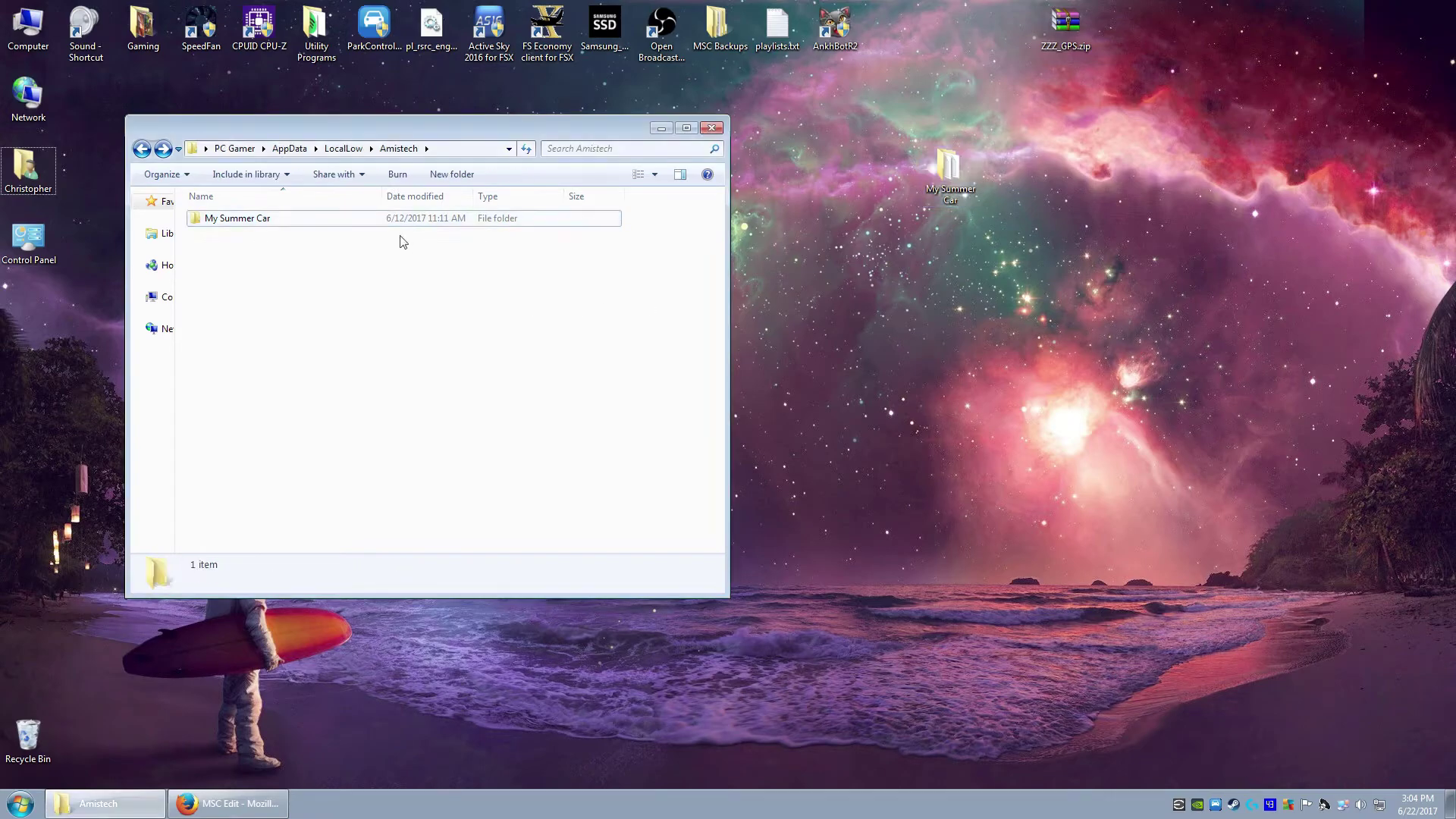
click(512, 221)
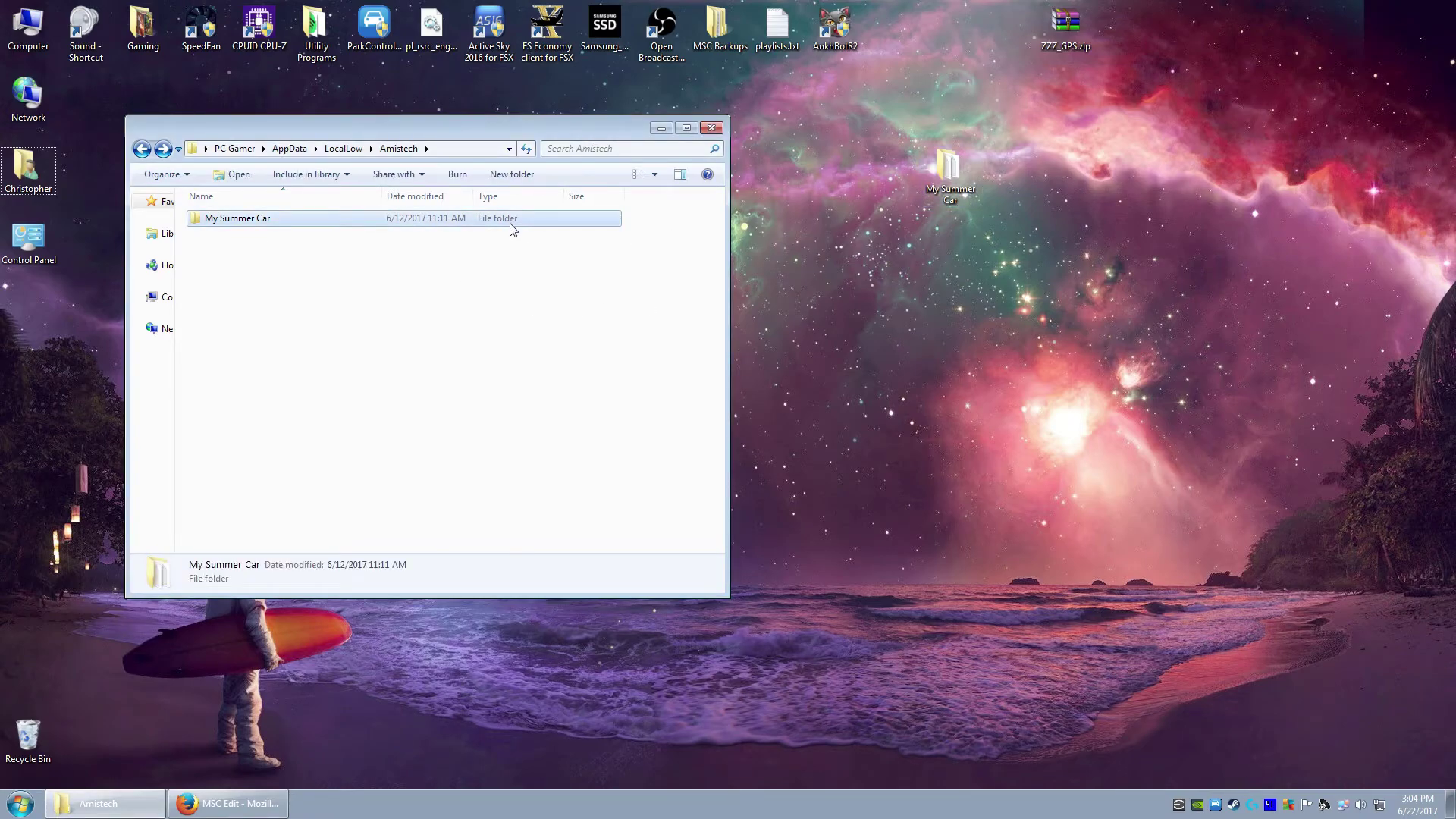
key(Delete)
key(Return)
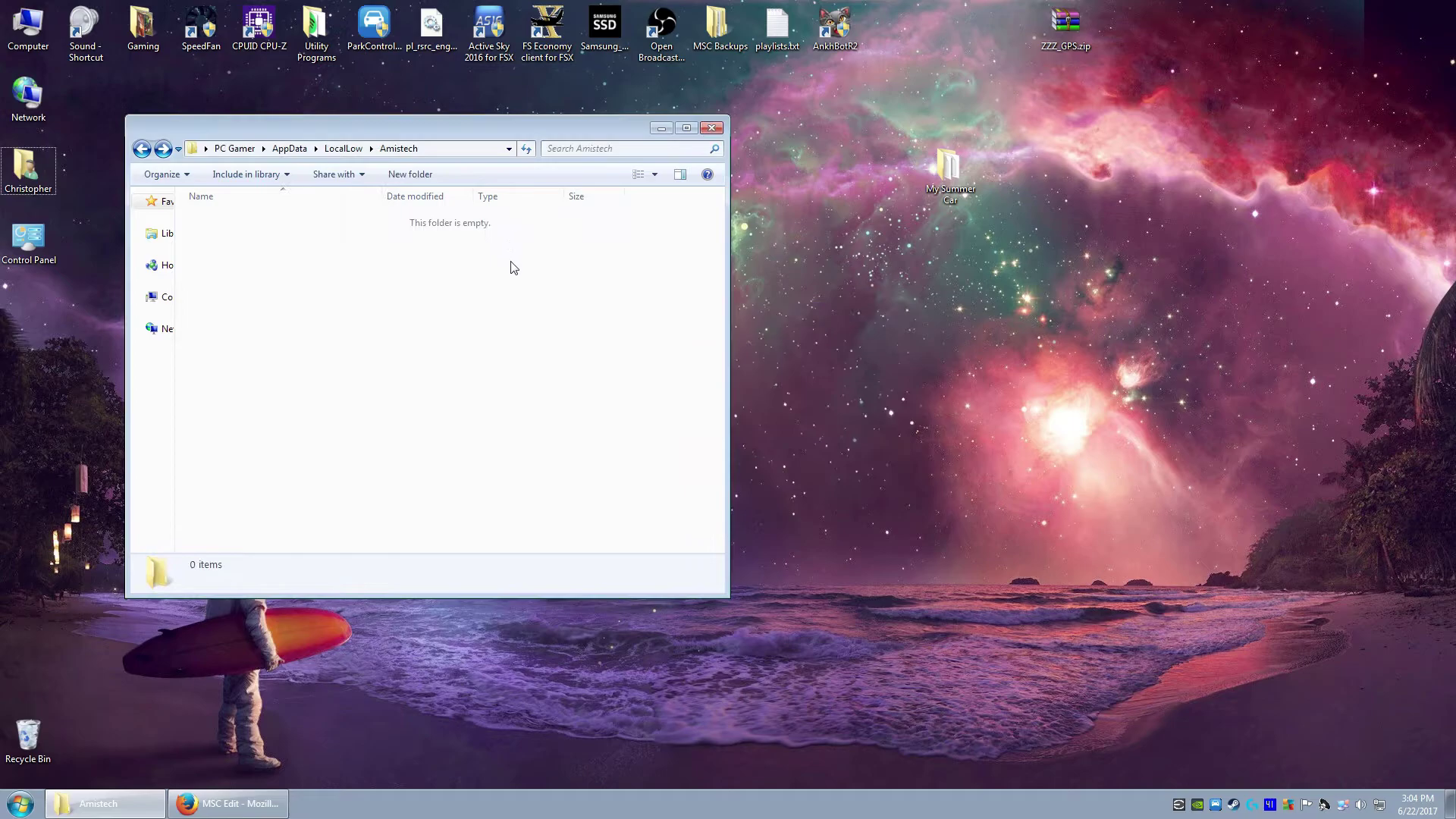
- Drag the desktop My Summer Car backup into the empty Amistech window
drag(951, 203, 531, 312)
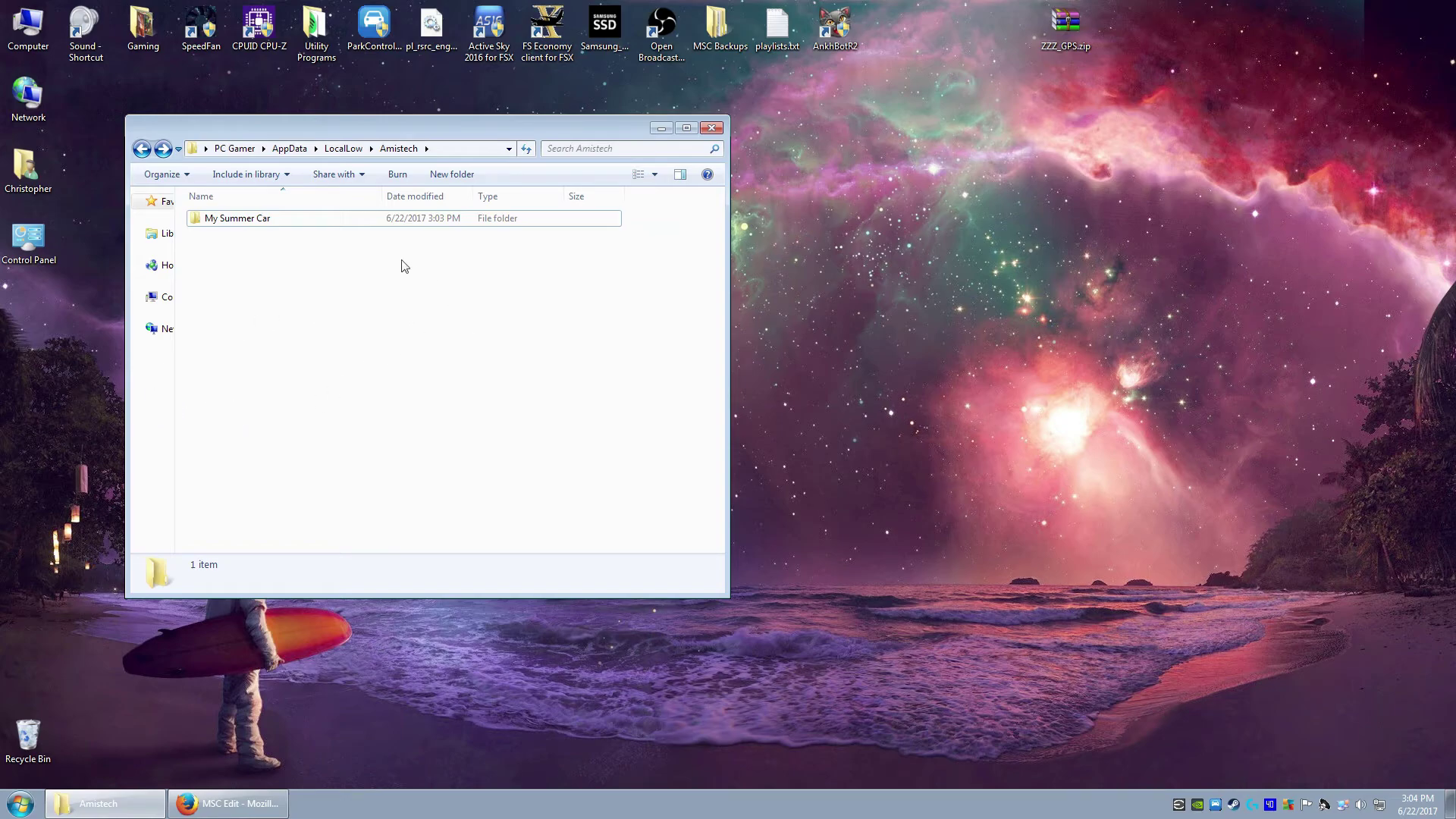
click(324, 220)
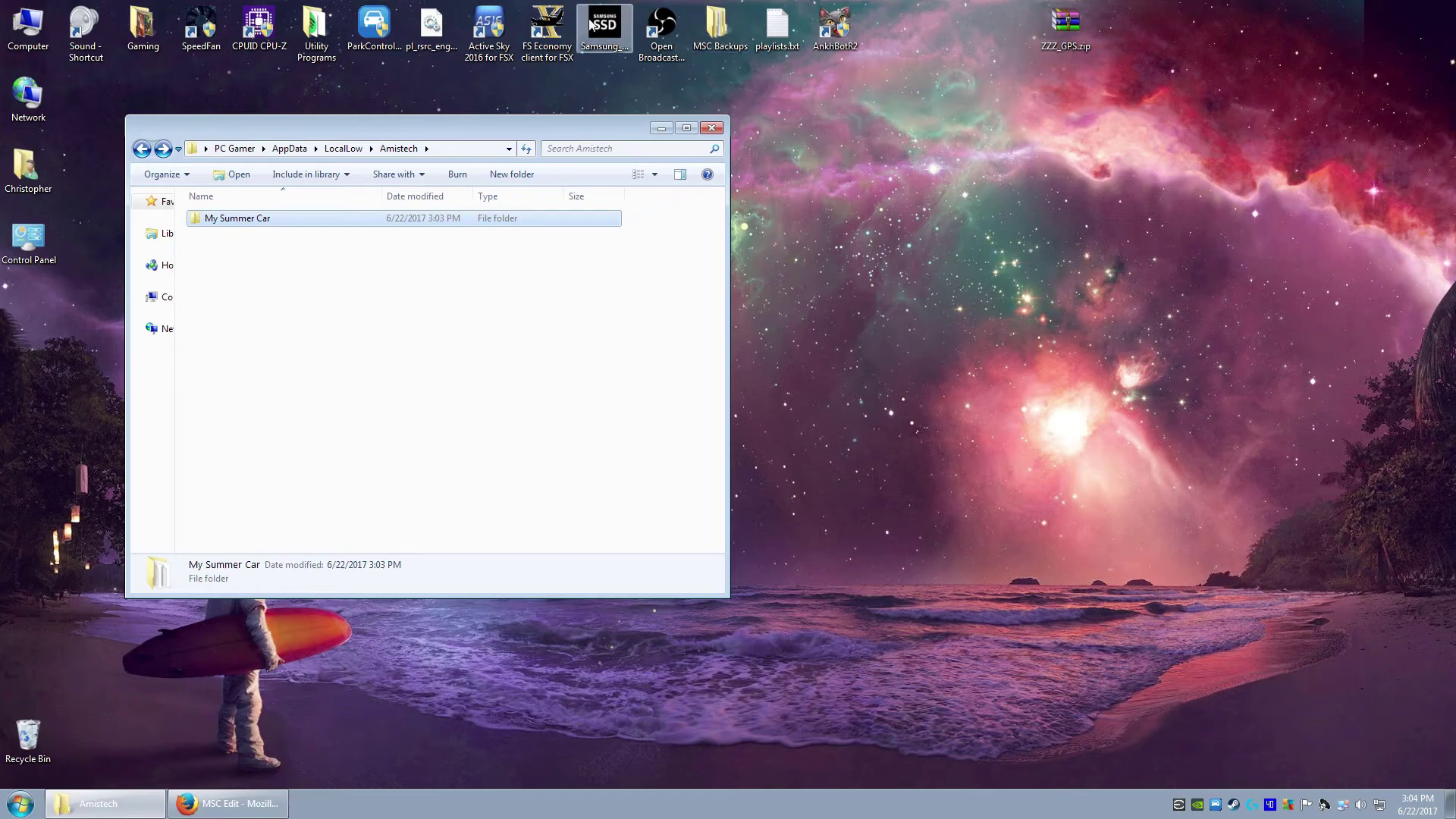
mouse_move(350, 220)
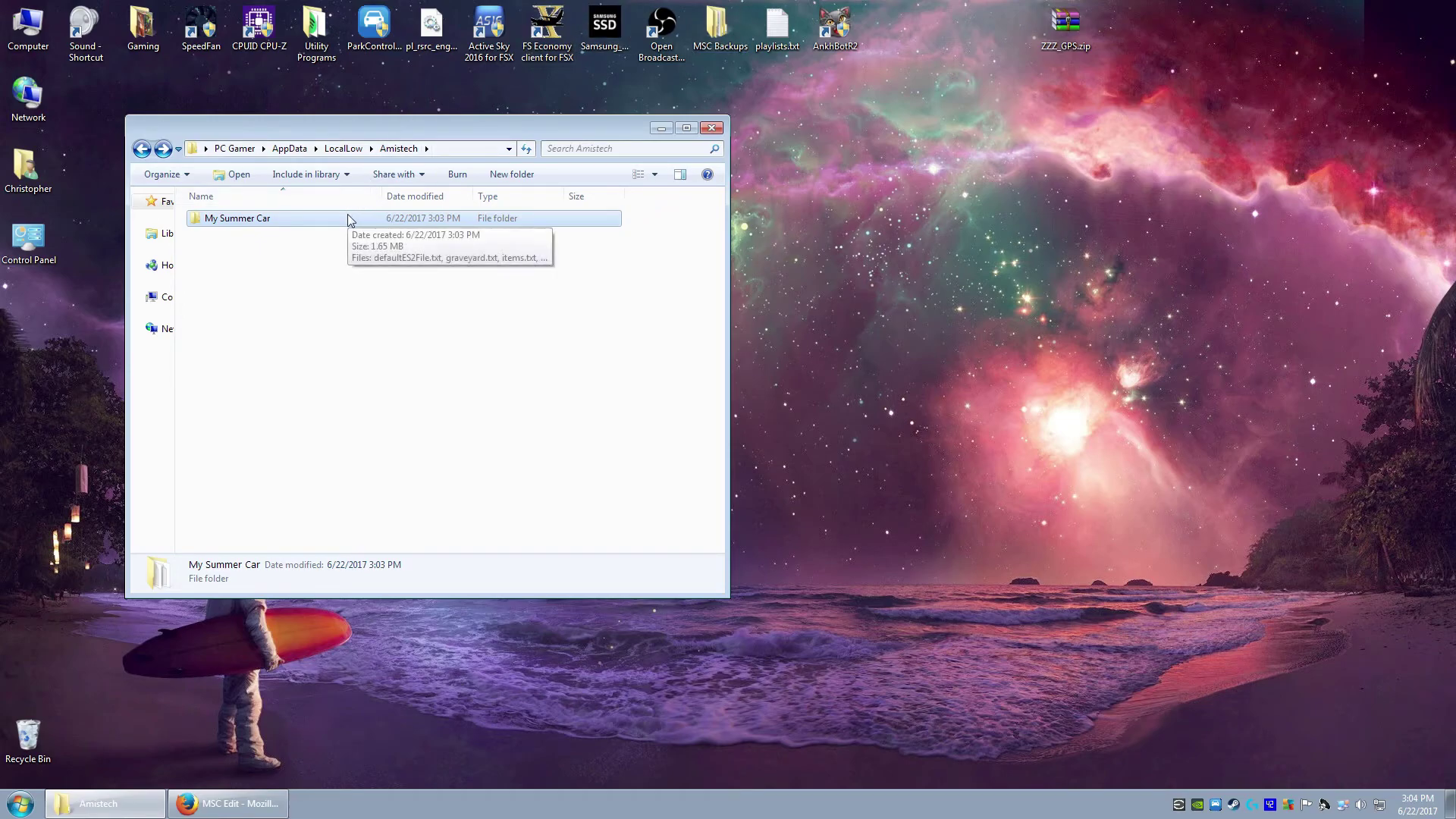
drag(349, 217, 1002, 235)
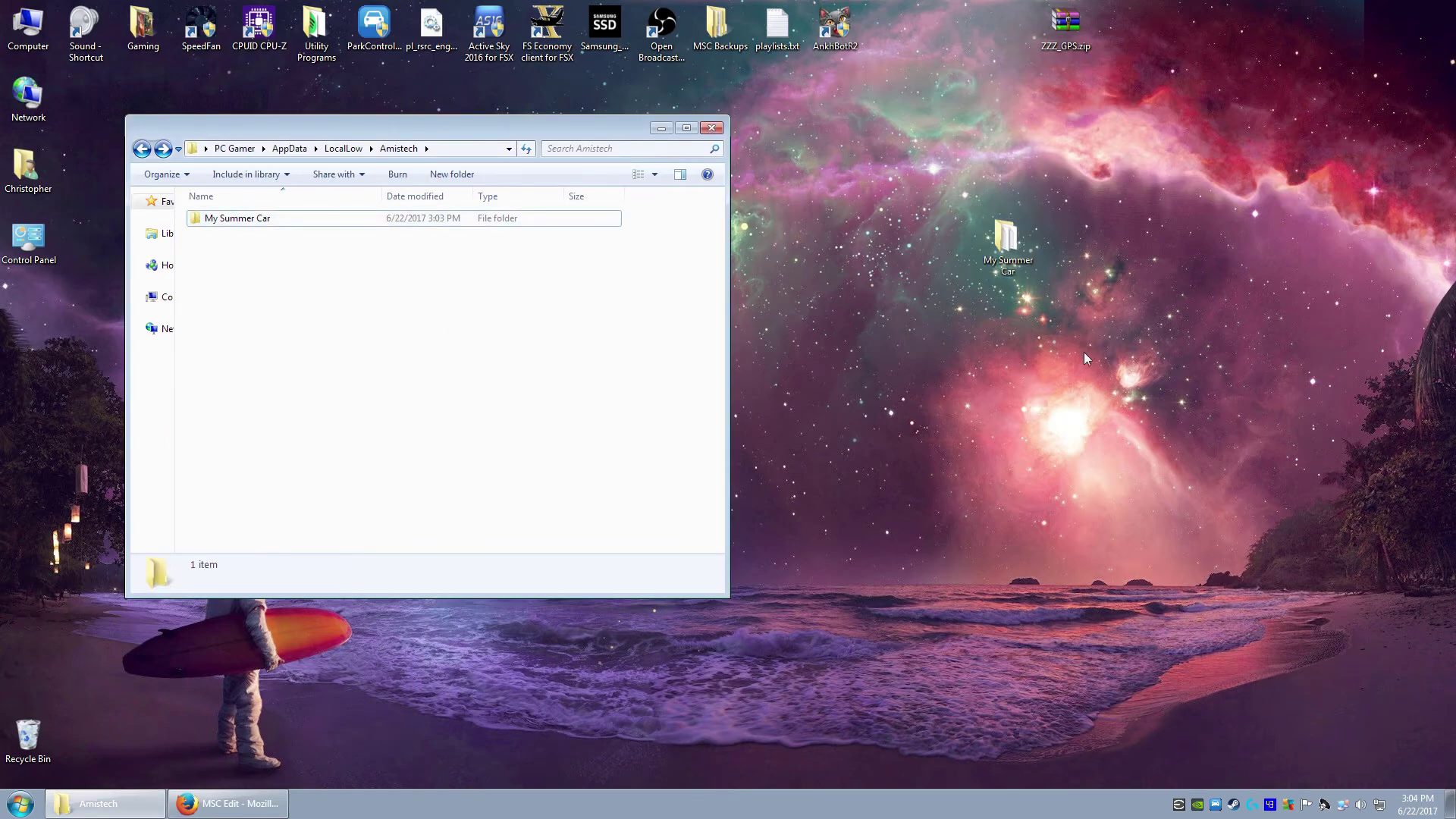
click(998, 257)
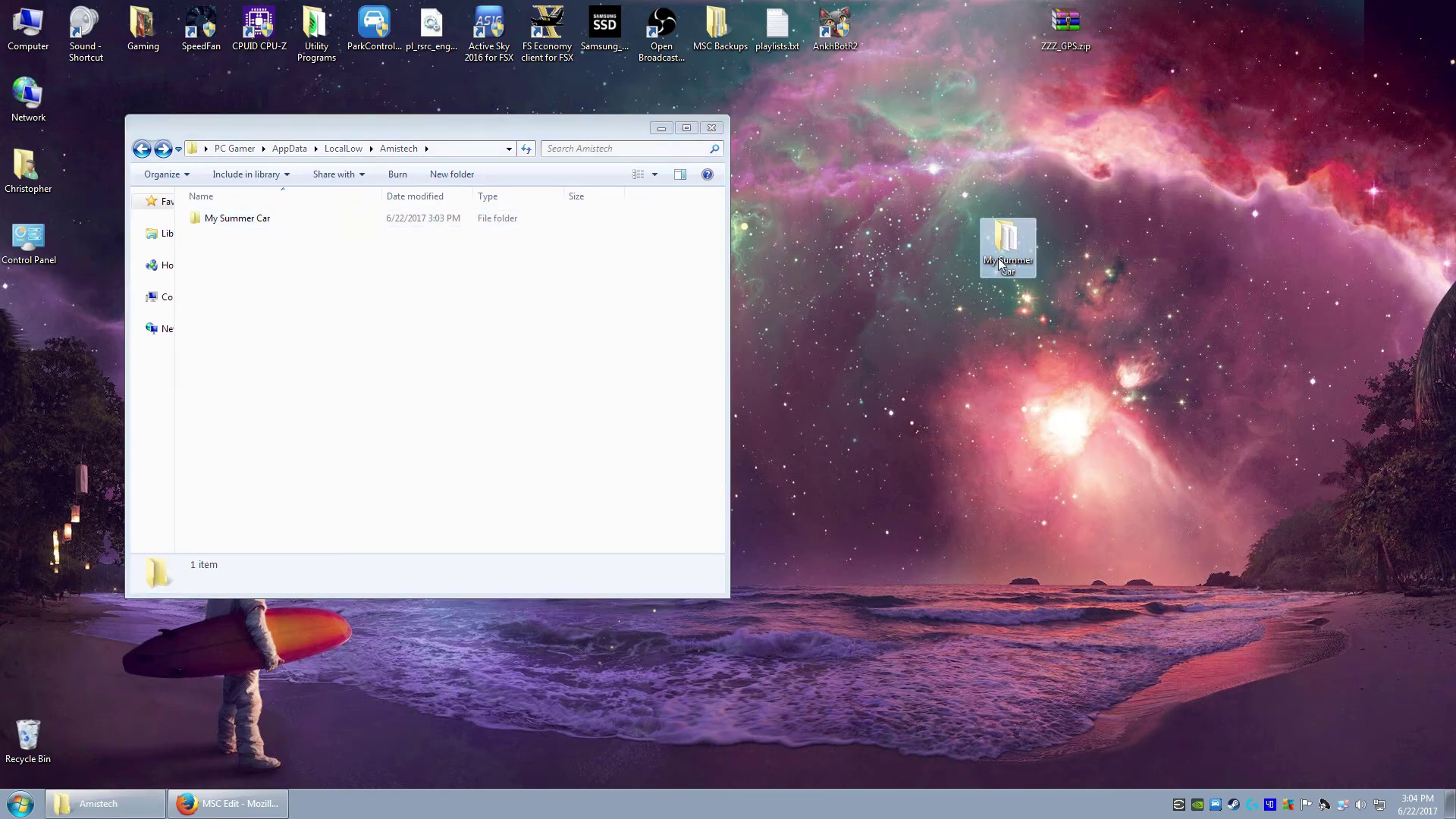
key(Delete)
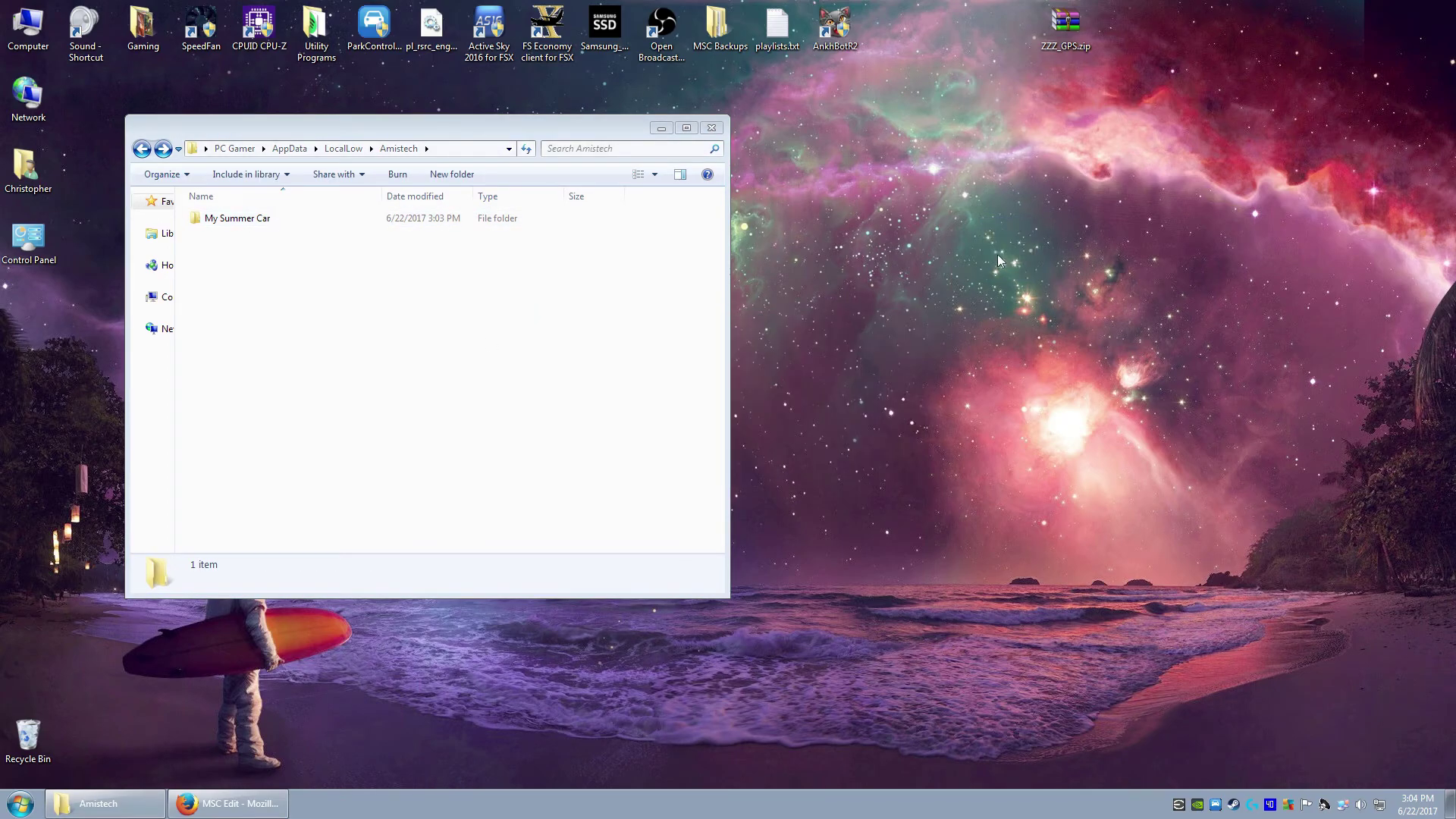
click(712, 277)
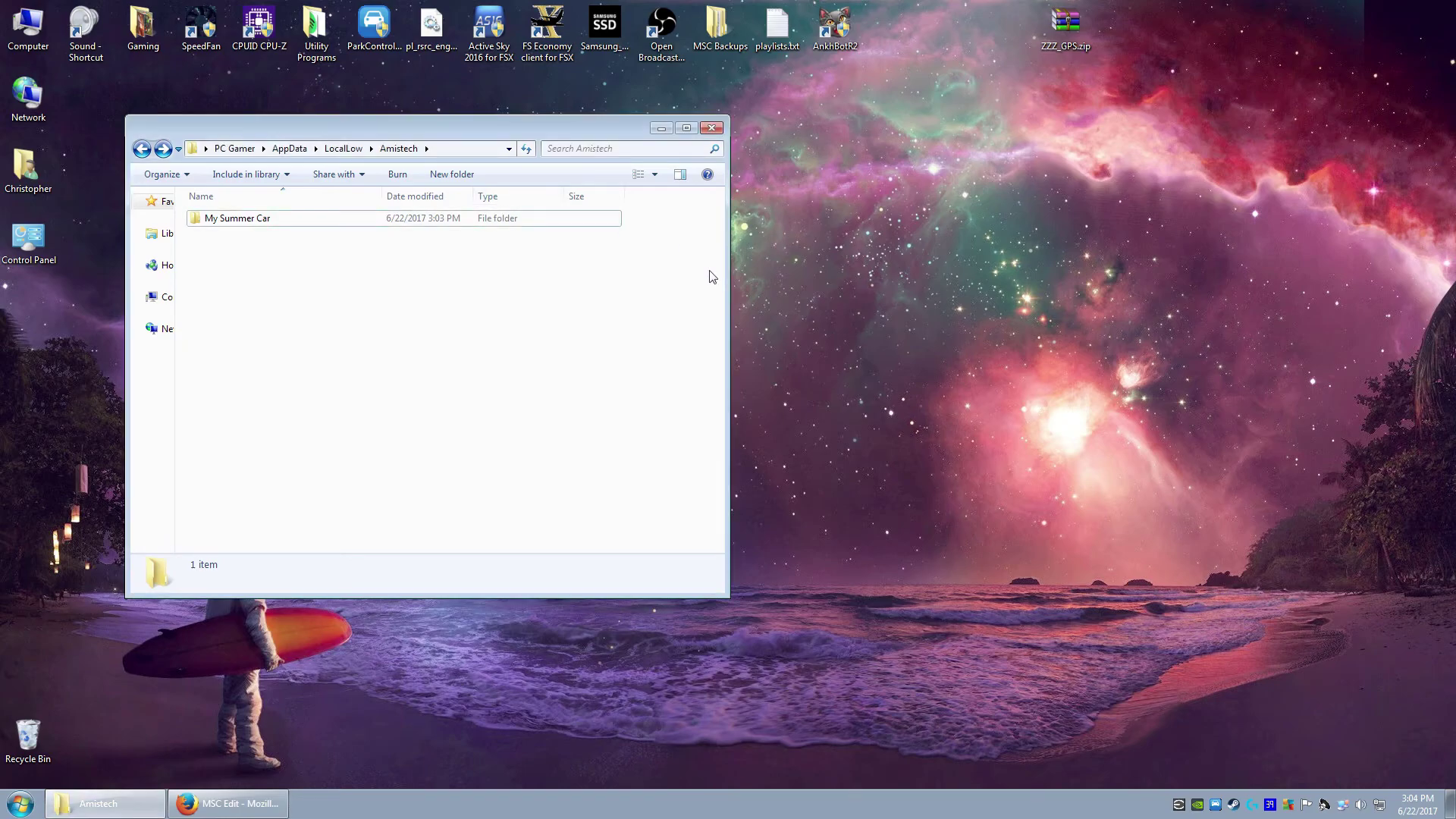